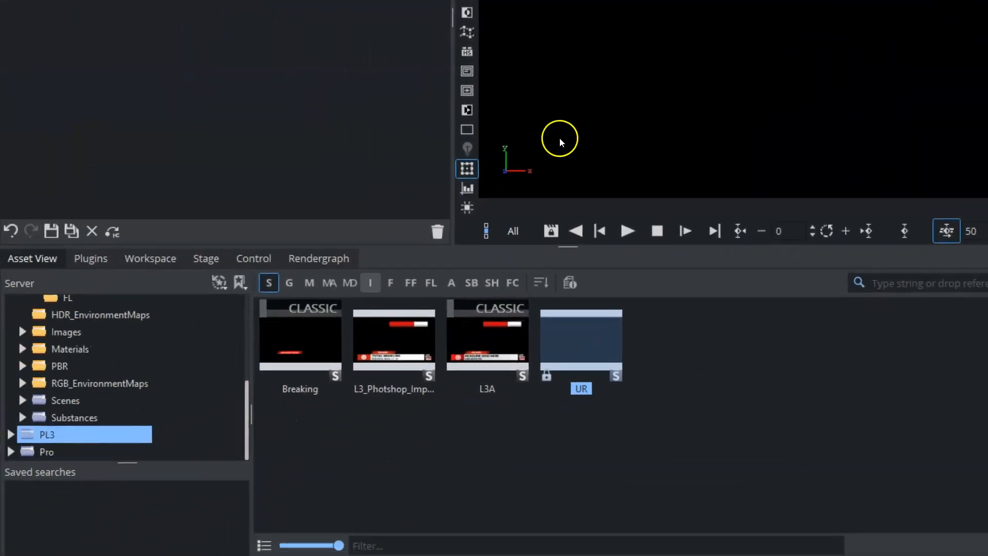
Step: Find the Re_PSD image in the PL3 folder and assign it as the scene's background
{"action": "left_click", "coordinate": [369, 286]}
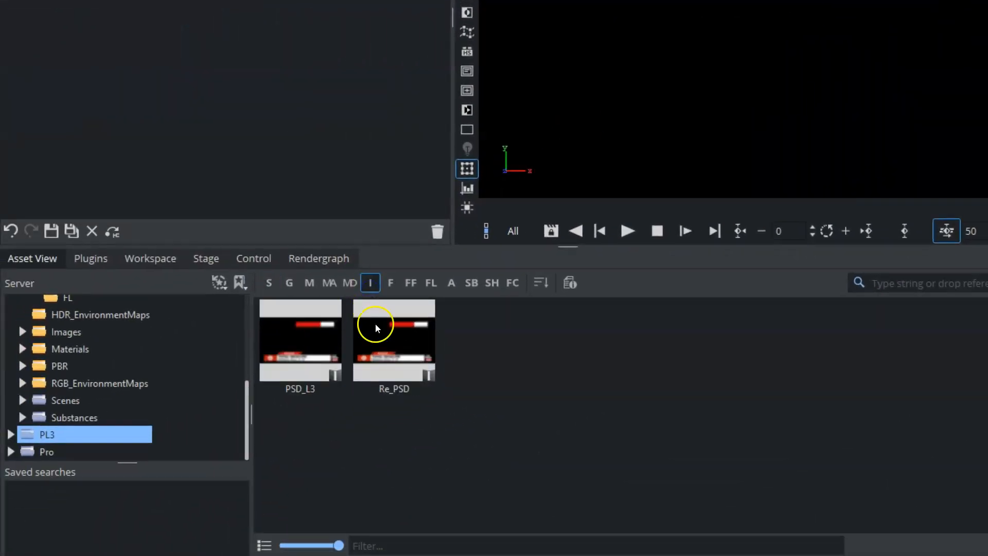
{"action": "left_click", "coordinate": [391, 361]}
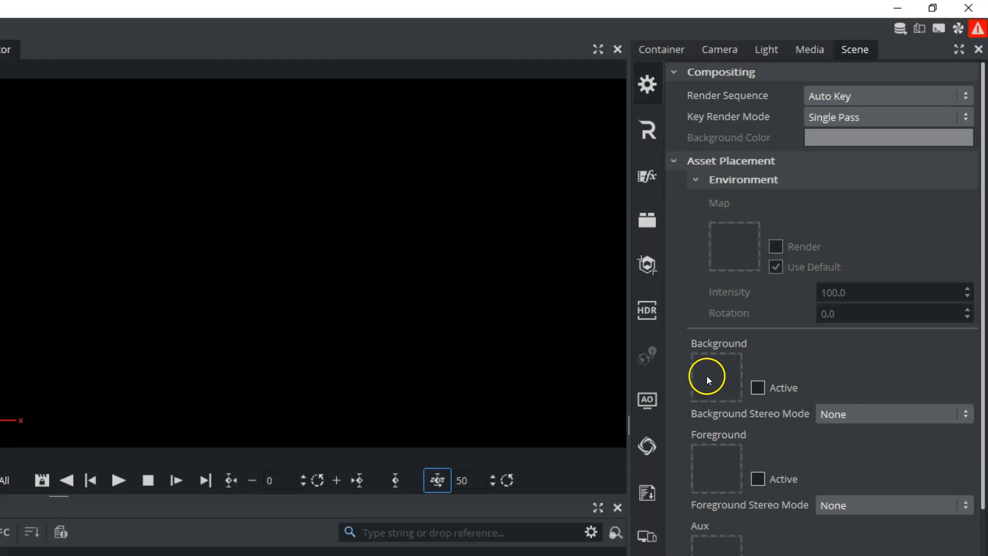
{"action": "left_click_drag", "start_coordinate": [661, 428], "coordinate": [717, 383]}
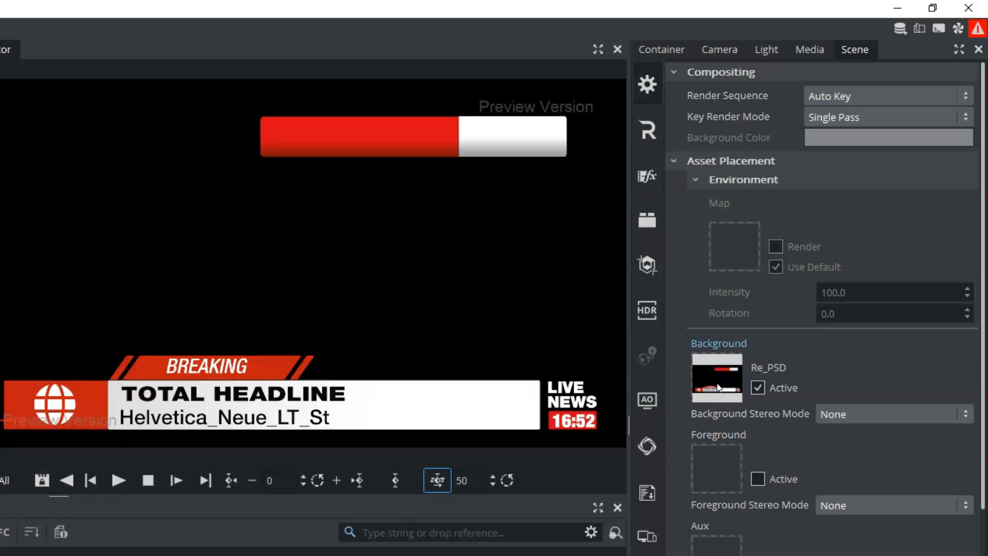
{"action": "left_click", "coordinate": [442, 121]}
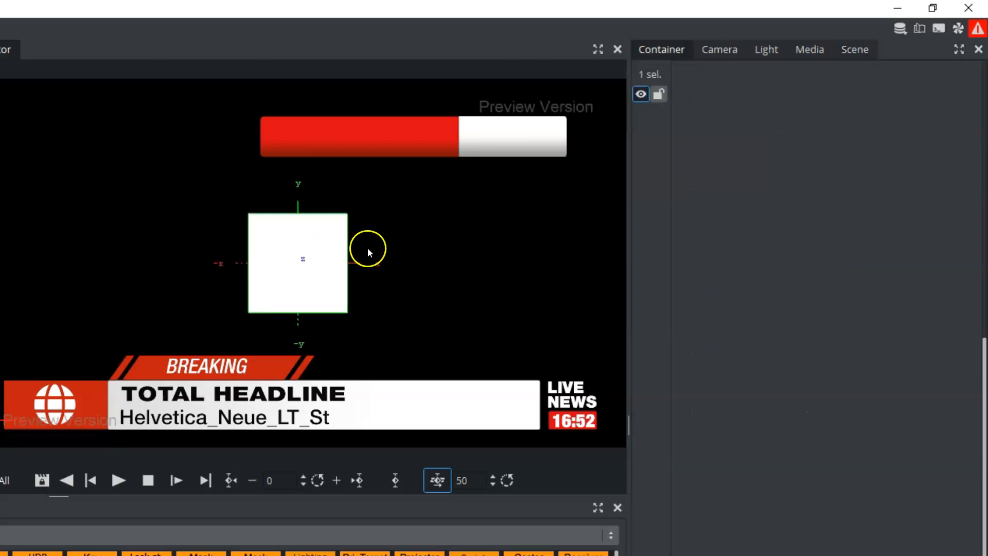
Step: Size the cube to 267 in X, 41 in Y and 2 in Z, and move it over the background's red bar
{"action": "left_click_drag", "start_coordinate": [818, 132], "coordinate": [937, 132]}
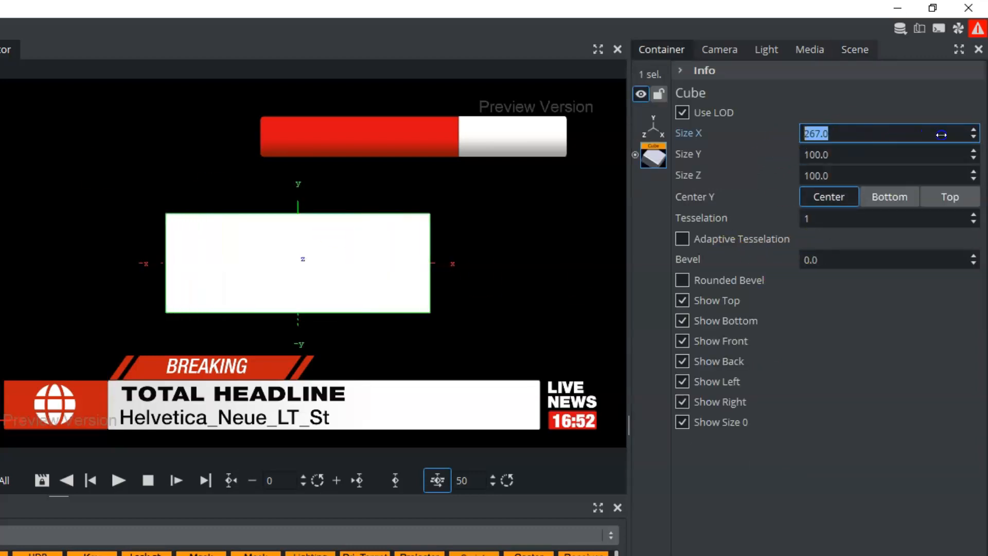
{"action": "left_click_drag", "start_coordinate": [862, 154], "coordinate": [764, 179]}
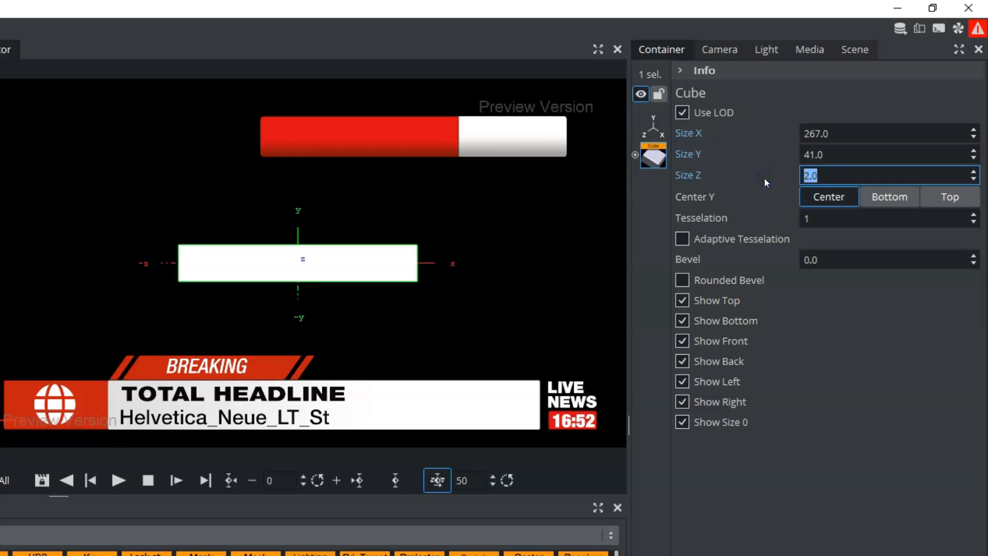
{"action": "left_click_drag", "start_coordinate": [220, 253], "coordinate": [278, 134]}
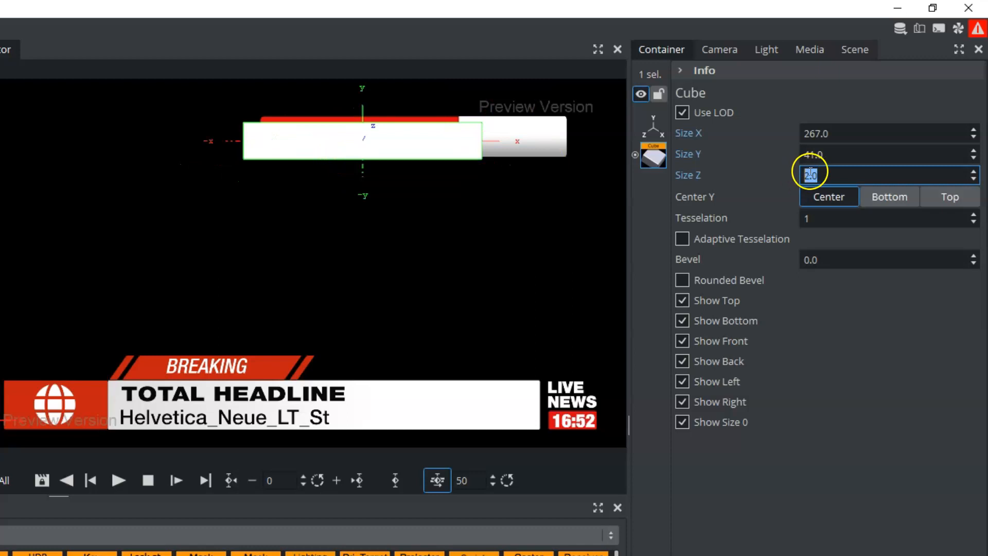
Step: Fit the cube exactly over the red bar with Size X 221 and Size Y 45, adjusting its position
{"action": "left_click_drag", "start_coordinate": [872, 131], "coordinate": [836, 127]}
{"action": "left_click_drag", "start_coordinate": [406, 143], "coordinate": [402, 142]}
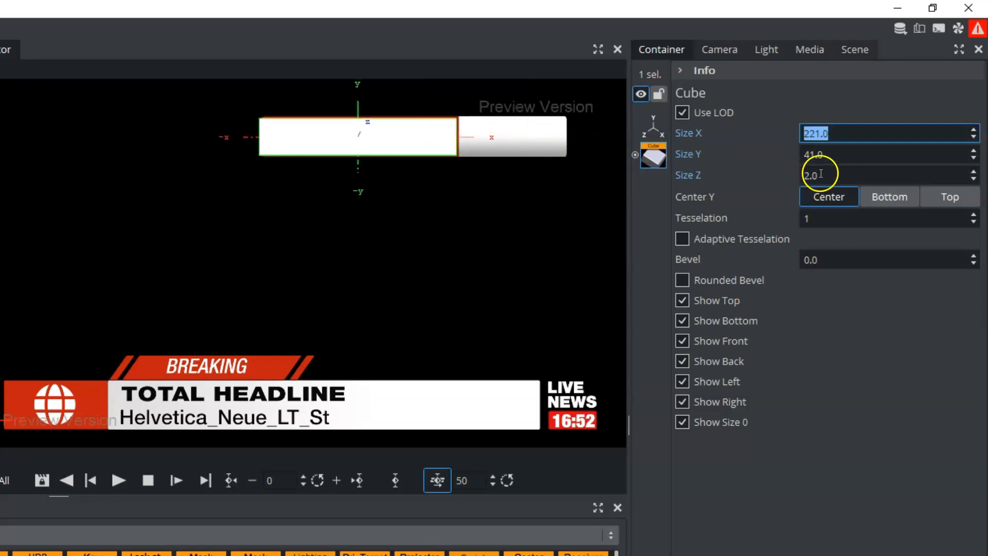
{"action": "left_click", "coordinate": [823, 153]}
{"action": "type", "text": "45"}
{"action": "key", "text": "Return"}
{"action": "left_click_drag", "start_coordinate": [398, 154], "coordinate": [399, 149]}
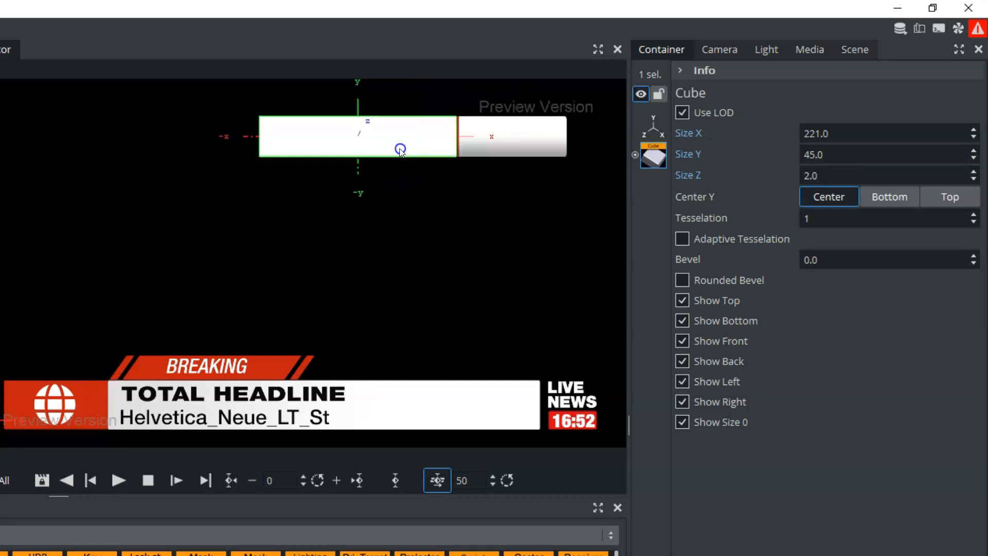
Step: Enable Rounded Bevel and Adaptive Tesselation on the cube and set its Bevel to 6
{"action": "left_click", "coordinate": [683, 278]}
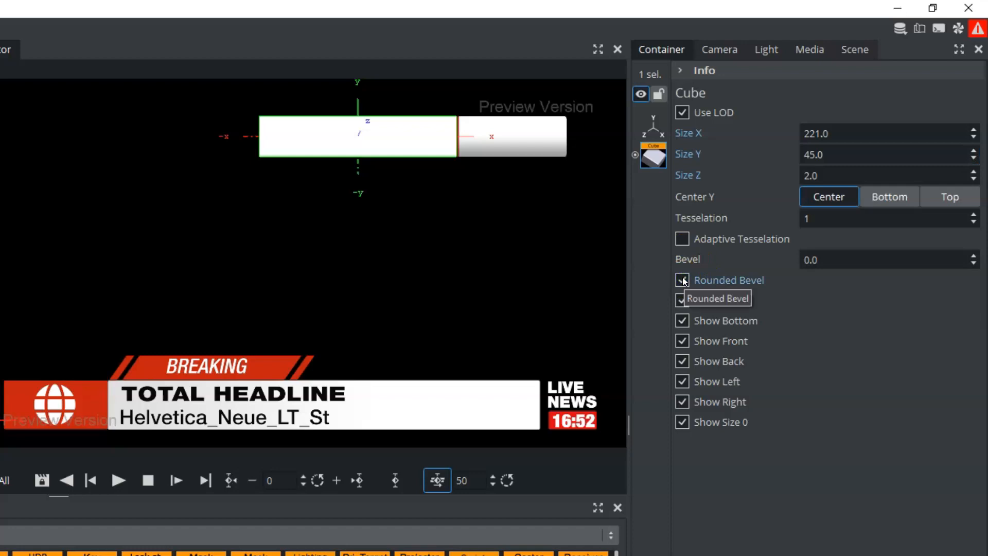
{"action": "left_click", "coordinate": [683, 241]}
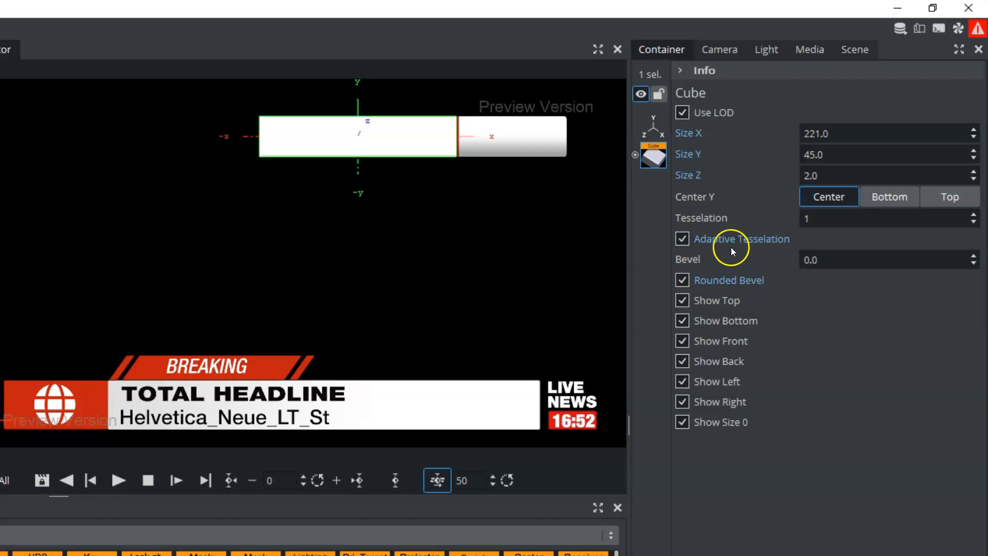
{"action": "left_click_drag", "start_coordinate": [816, 259], "coordinate": [821, 261]}
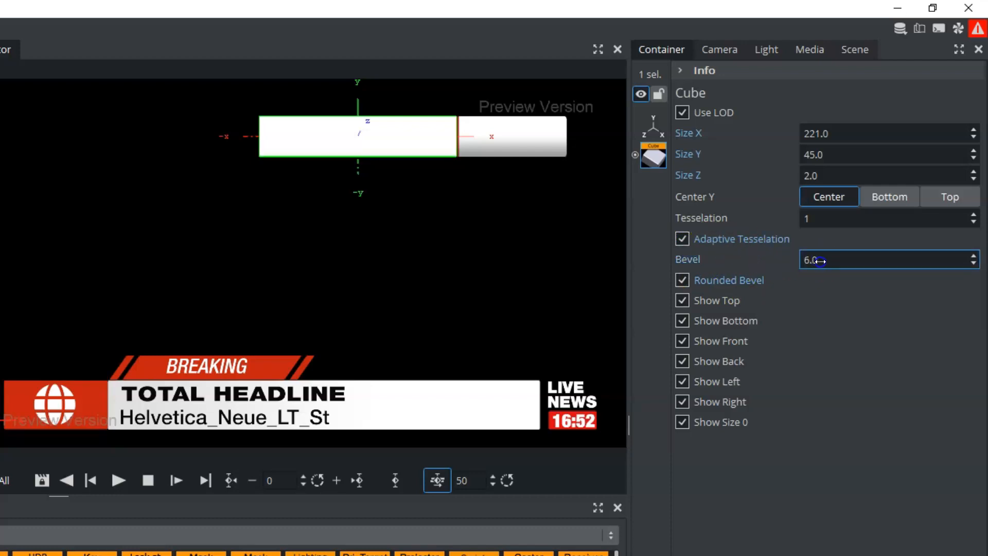
{"action": "left_click", "coordinate": [820, 262]}
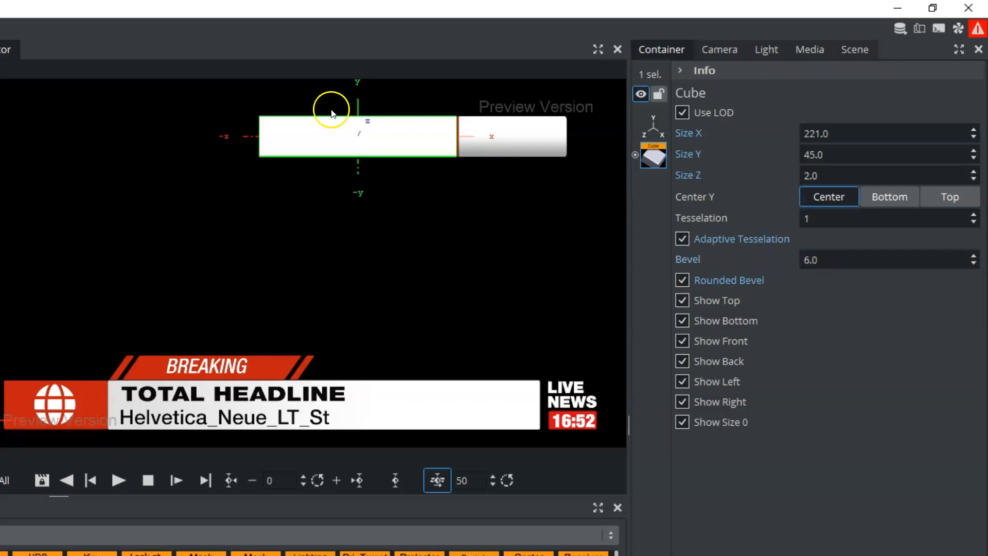
Step: Increase the cube's Size Z to 14 so that the bevel shows
{"action": "left_click", "coordinate": [822, 175]}
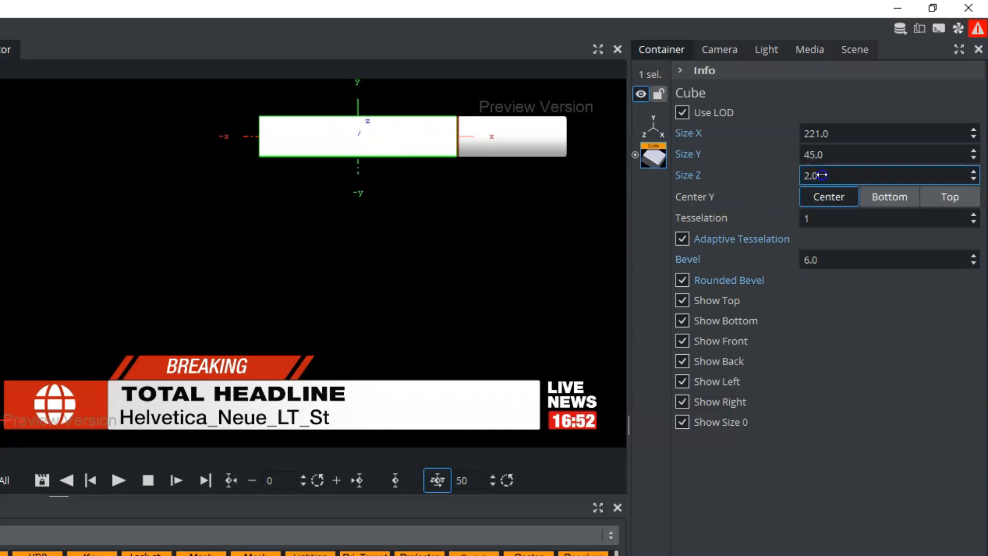
{"action": "left_click_drag", "start_coordinate": [823, 175], "coordinate": [826, 178]}
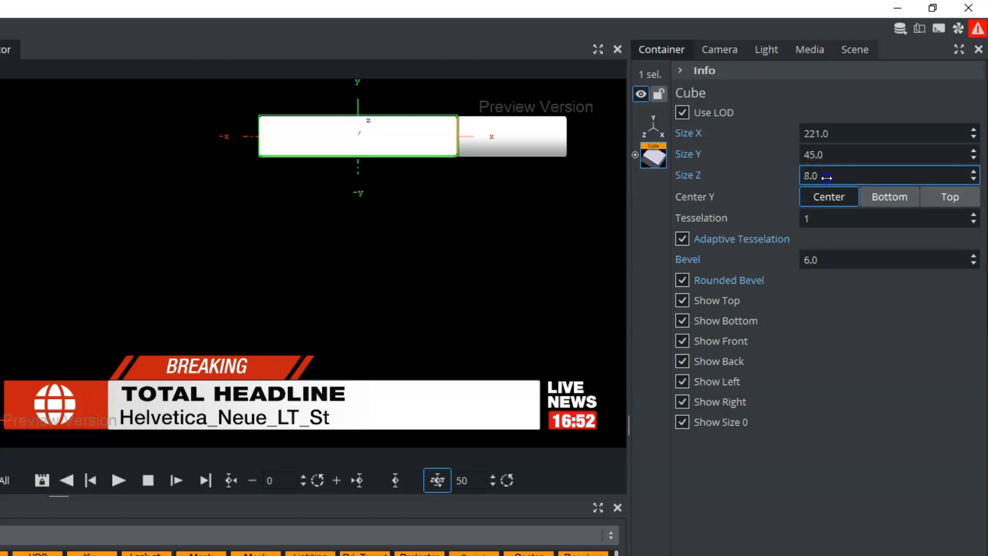
{"action": "left_click_drag", "start_coordinate": [828, 178], "coordinate": [830, 178]}
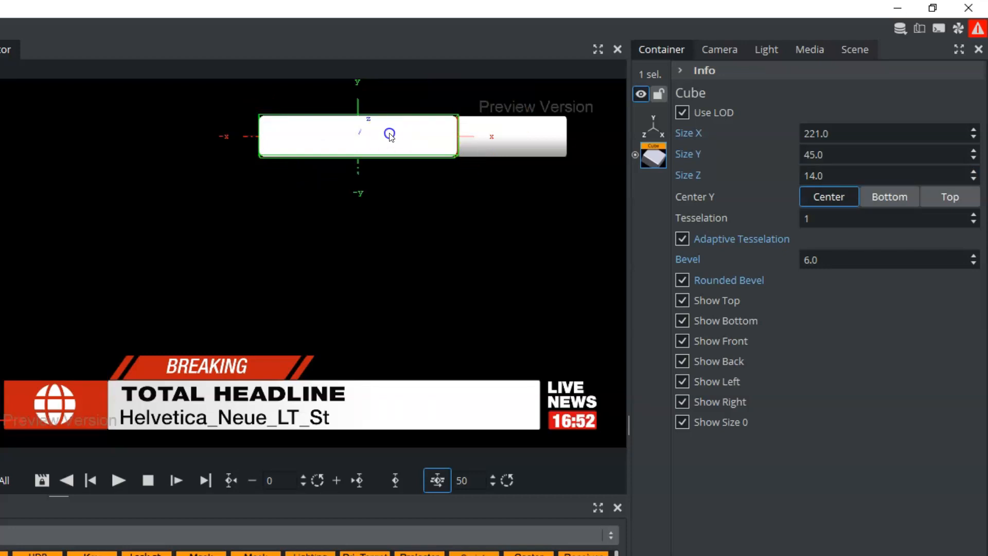
{"action": "left_click", "coordinate": [813, 176]}
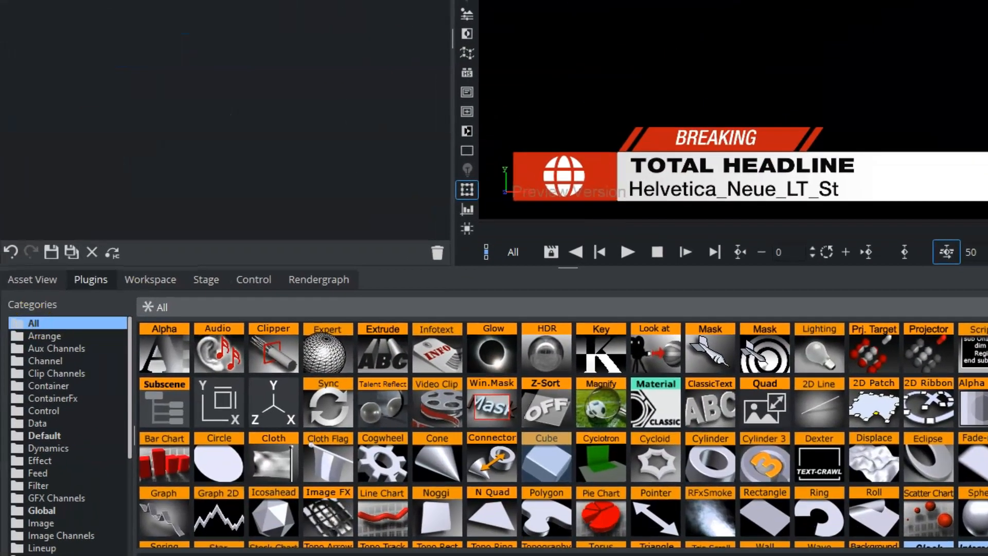
Step: Find the red material in the Globals folder and apply it to the cube in the scene tree
{"action": "left_click", "coordinate": [22, 281]}
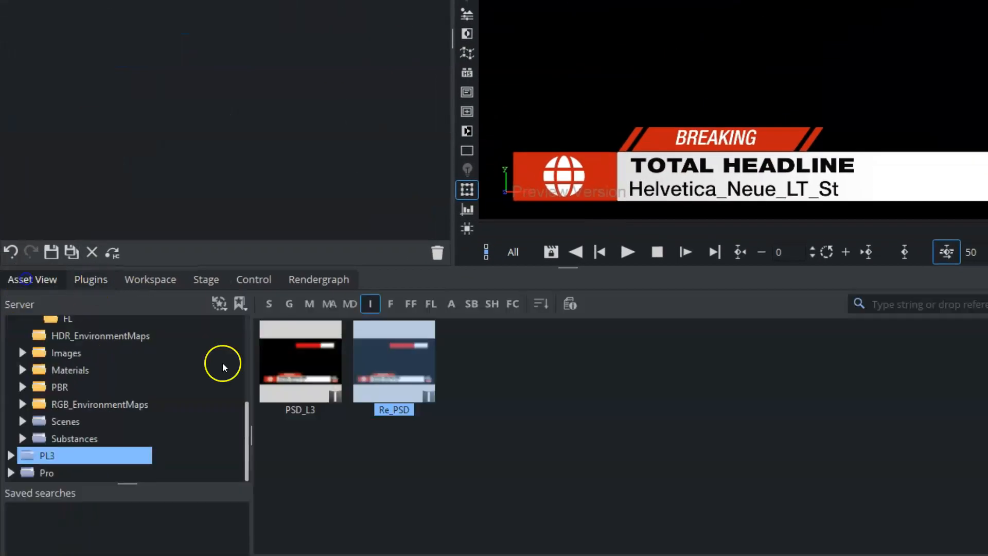
{"action": "left_click", "coordinate": [309, 304]}
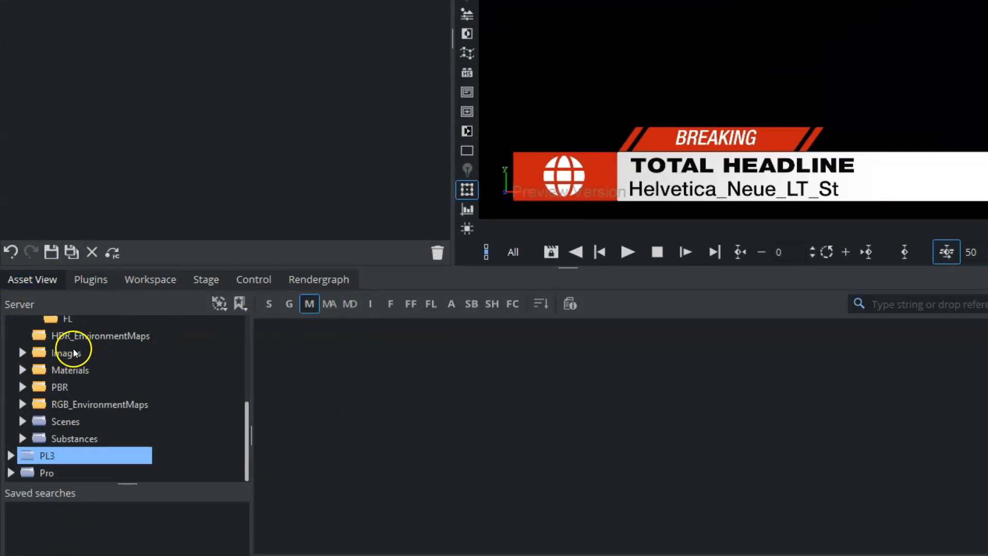
{"action": "left_click_drag", "start_coordinate": [248, 412], "coordinate": [249, 338]}
{"action": "left_click", "coordinate": [31, 326]}
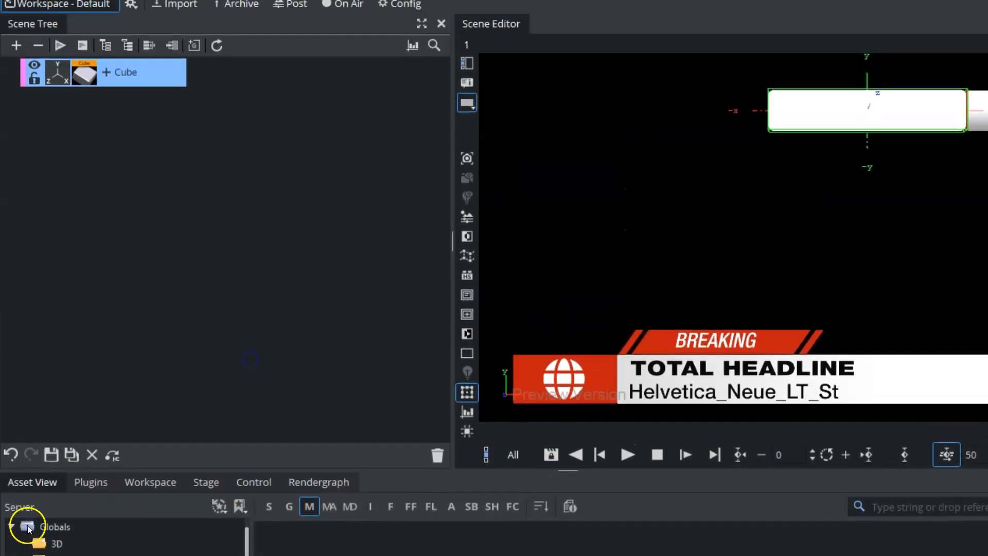
{"action": "left_click_drag", "start_coordinate": [301, 552], "coordinate": [145, 103]}
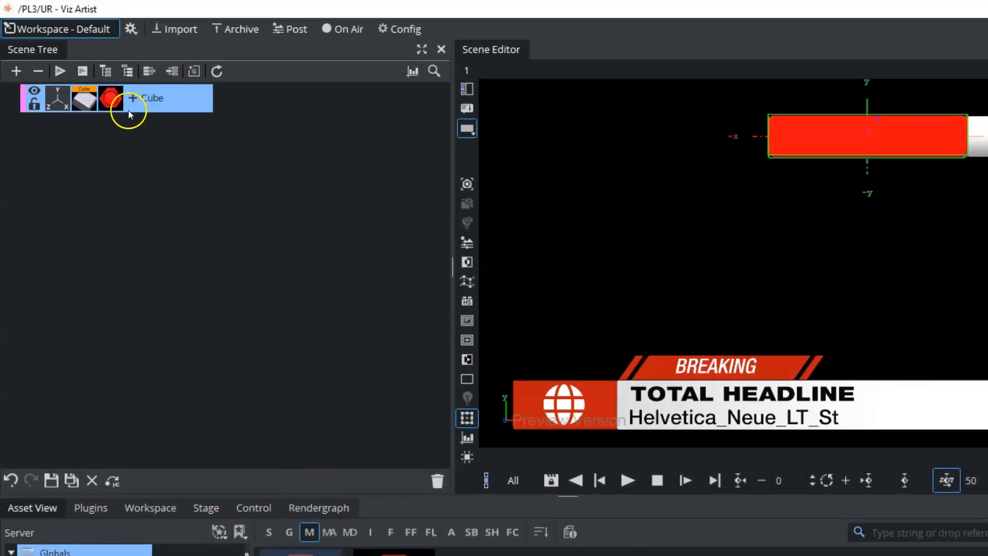
Step: Duplicate the red cube and recolour the copy's material near-white, using saturation 5 and value 243 for all four material colours
{"action": "left_click", "coordinate": [165, 103]}
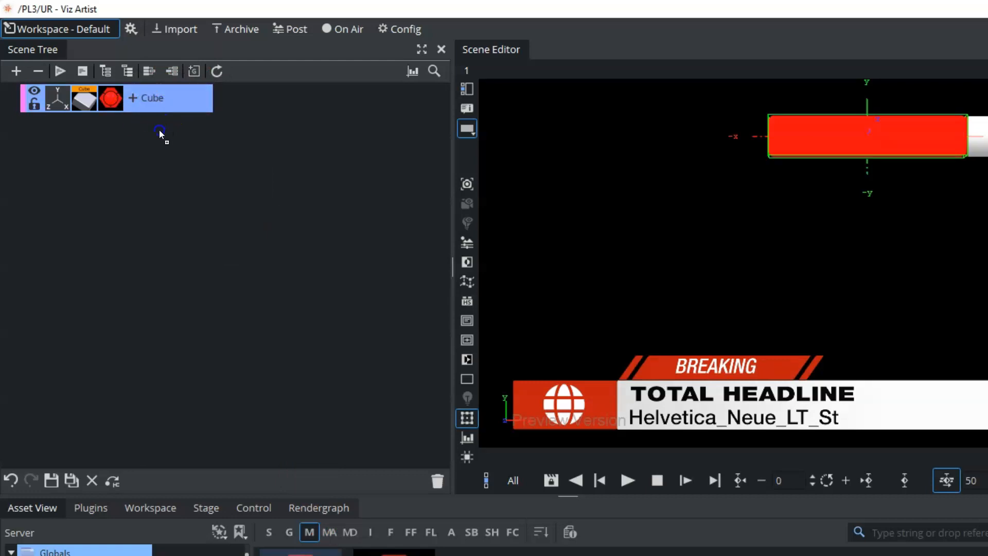
{"action": "left_click_drag", "start_coordinate": [155, 138], "coordinate": [155, 138], "text": "ctrl"}
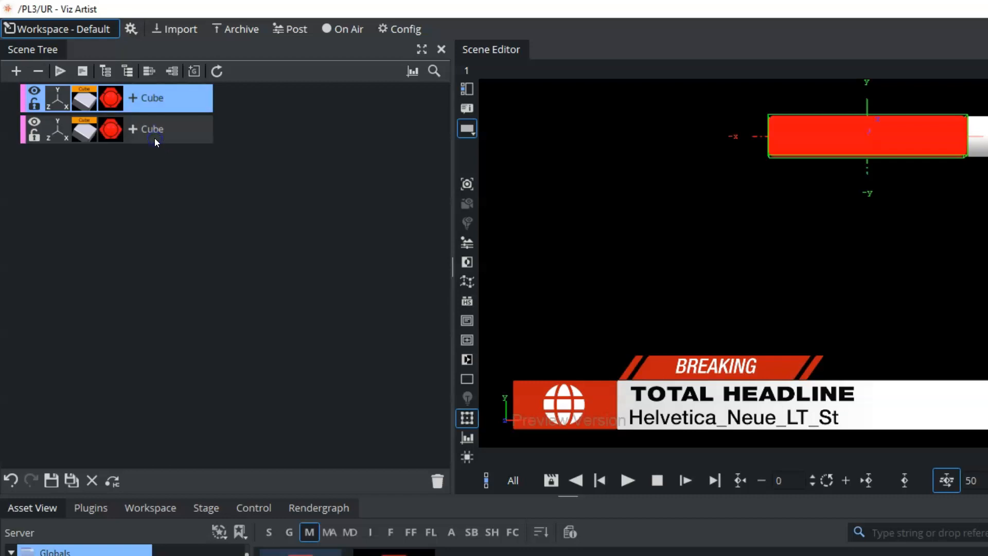
{"action": "left_click", "coordinate": [107, 128]}
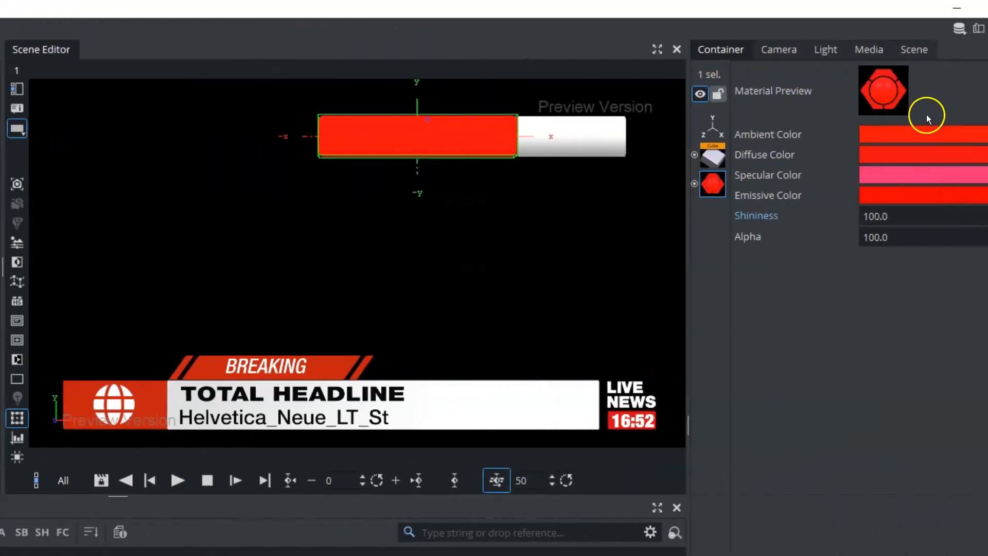
{"action": "left_click", "coordinate": [853, 134]}
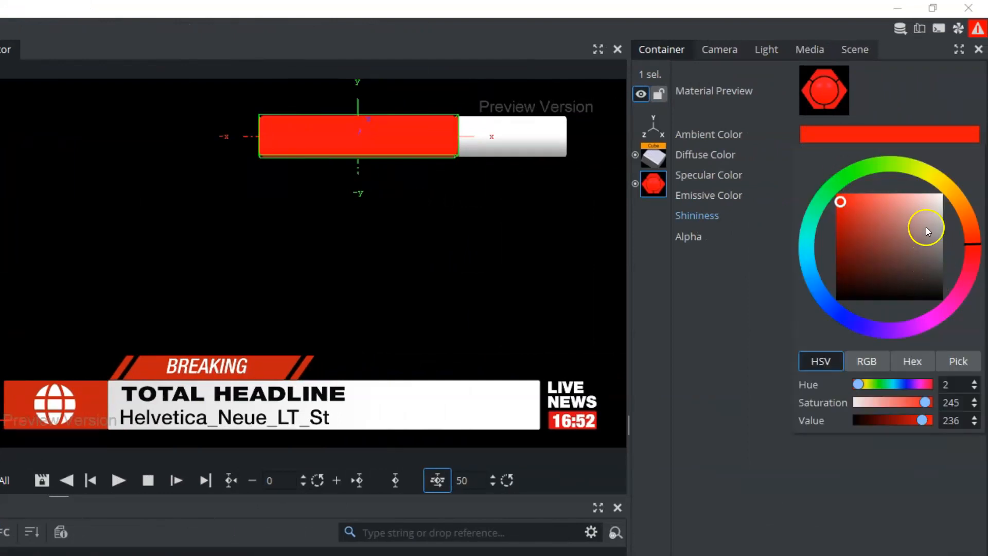
{"action": "left_click_drag", "start_coordinate": [925, 227], "coordinate": [938, 201]}
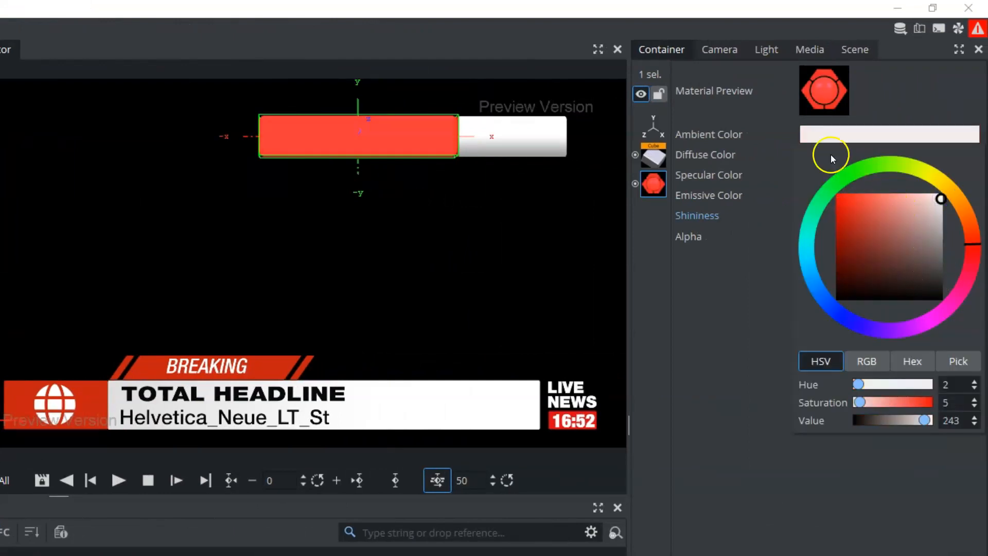
{"action": "left_click", "coordinate": [827, 136]}
{"action": "left_click_drag", "start_coordinate": [827, 136], "coordinate": [865, 194]}
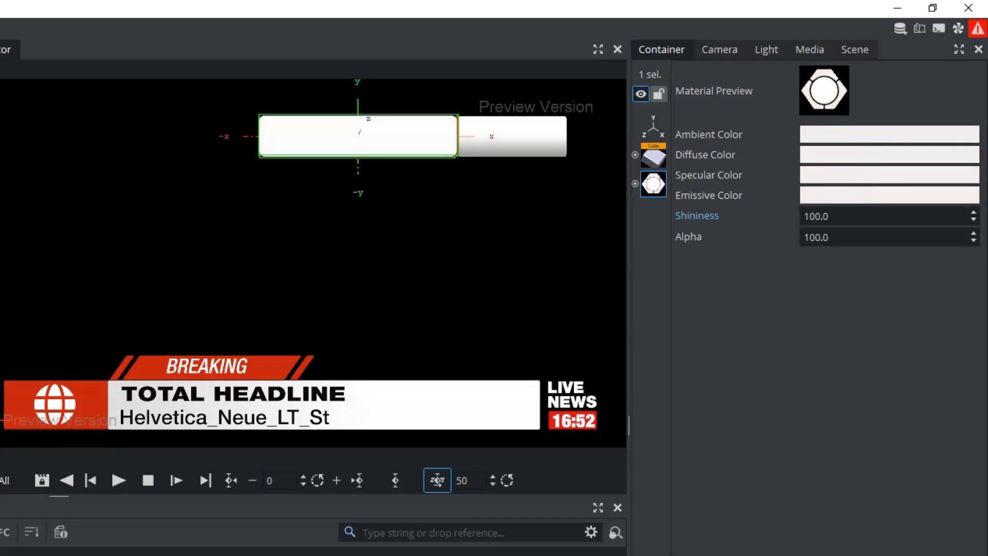
Step: Reduce the white cube's Size X to 137 and move it over the background's white bar section
{"action": "left_click", "coordinate": [654, 155]}
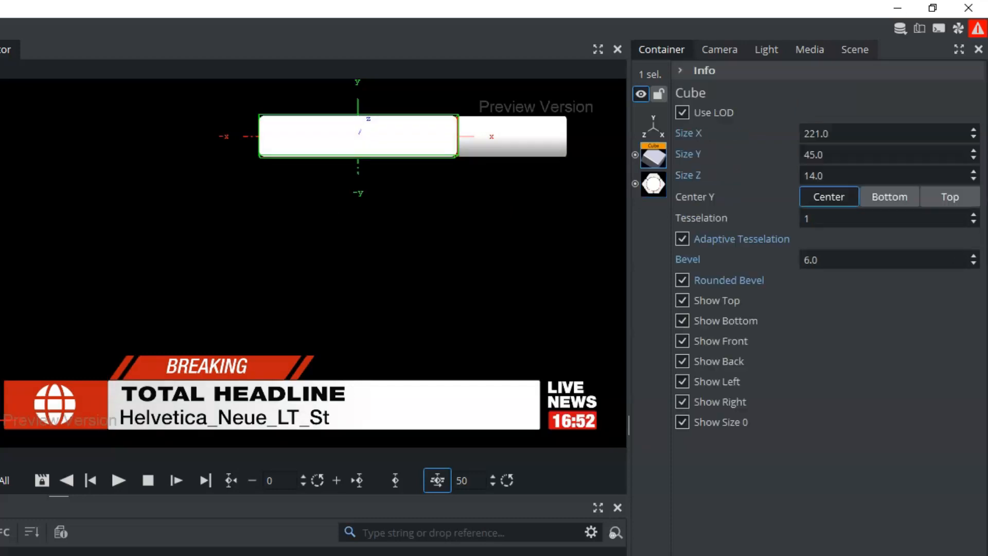
{"action": "left_click_drag", "start_coordinate": [882, 134], "coordinate": [814, 133]}
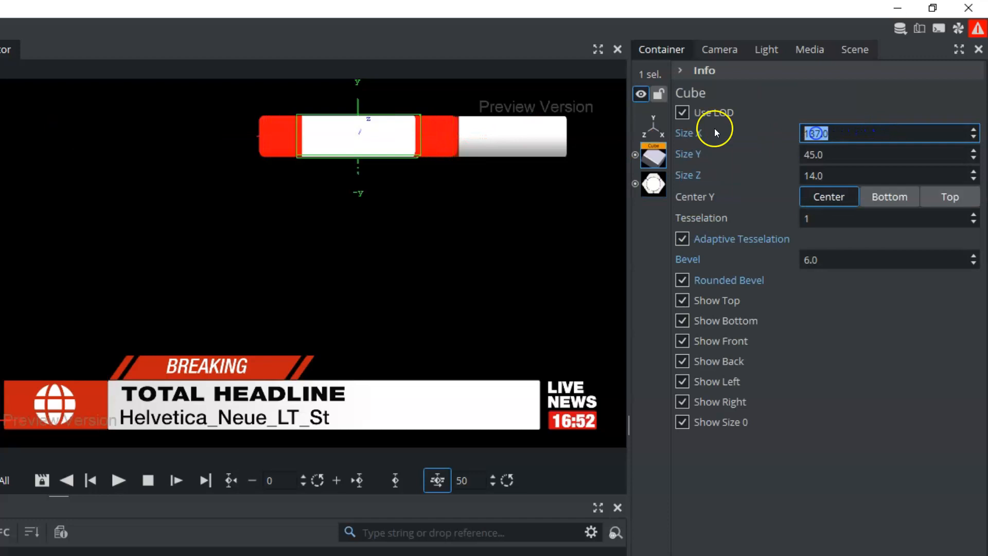
{"action": "left_click_drag", "start_coordinate": [315, 128], "coordinate": [469, 129]}
Step: Deactivate the Re_PSD background image and reduce the white cube's Size X to 114
{"action": "left_click", "coordinate": [854, 50]}
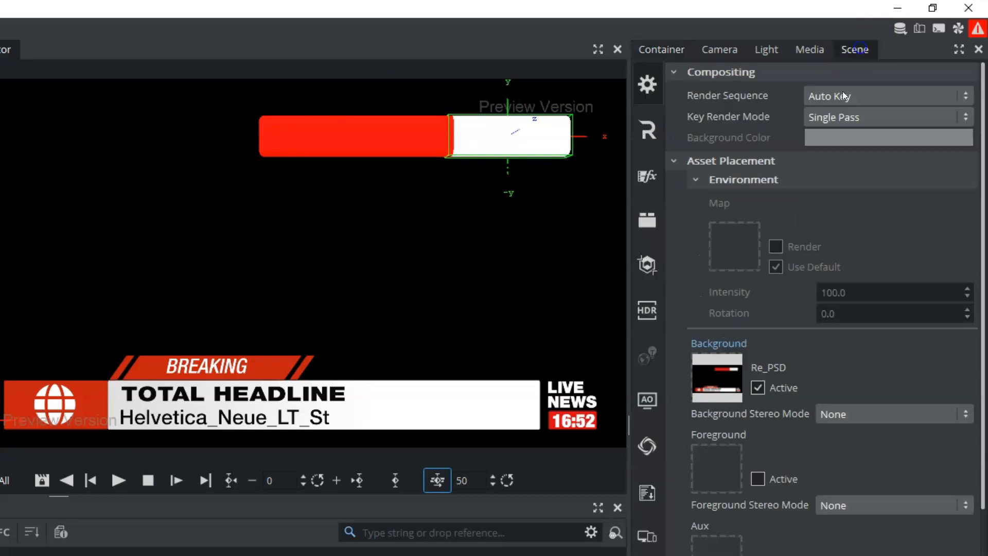
{"action": "left_click", "coordinate": [758, 387]}
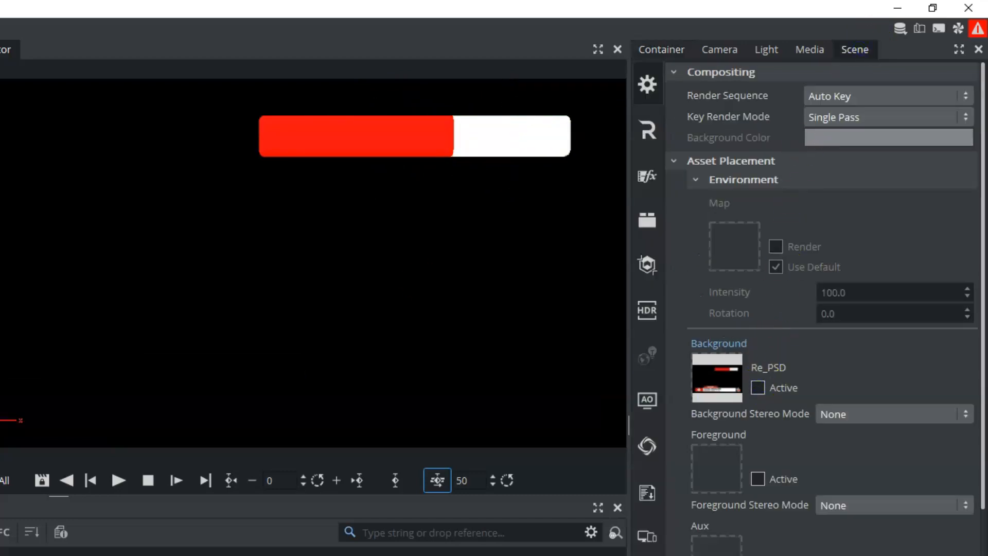
{"action": "left_click", "coordinate": [661, 50]}
{"action": "left_click_drag", "start_coordinate": [856, 127], "coordinate": [842, 129]}
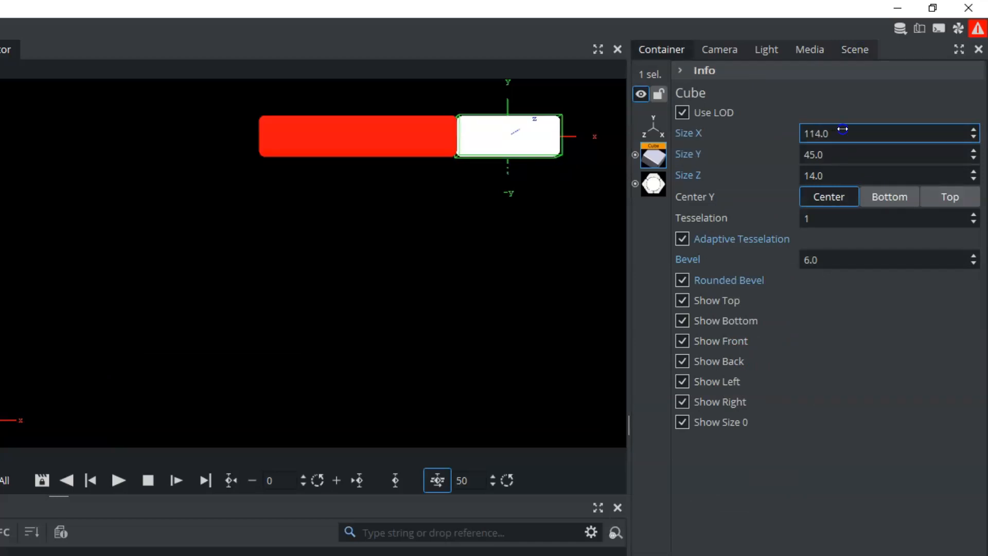
{"action": "left_click", "coordinate": [508, 203]}
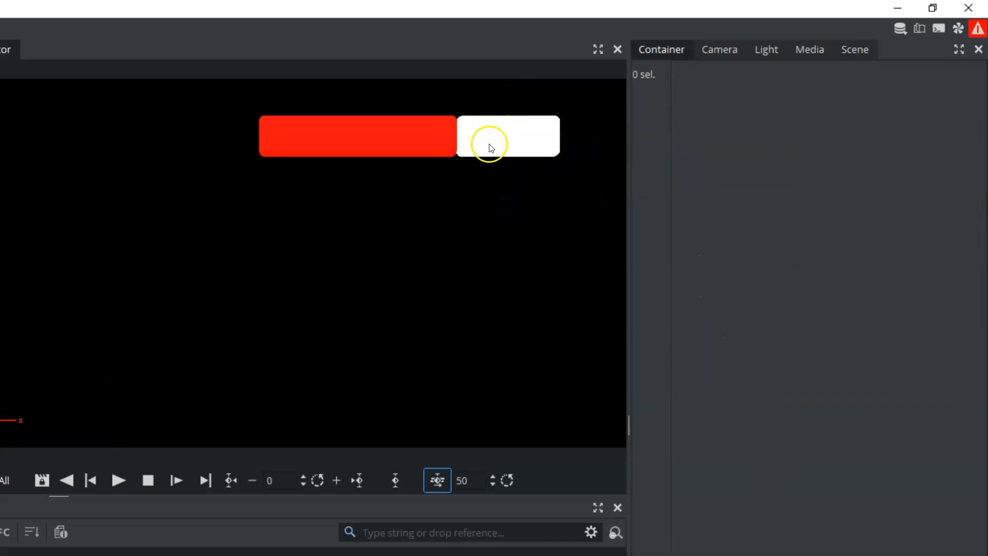
Step: Reselect the white cube and lower its Bevel to 2
{"action": "left_click", "coordinate": [9, 115]}
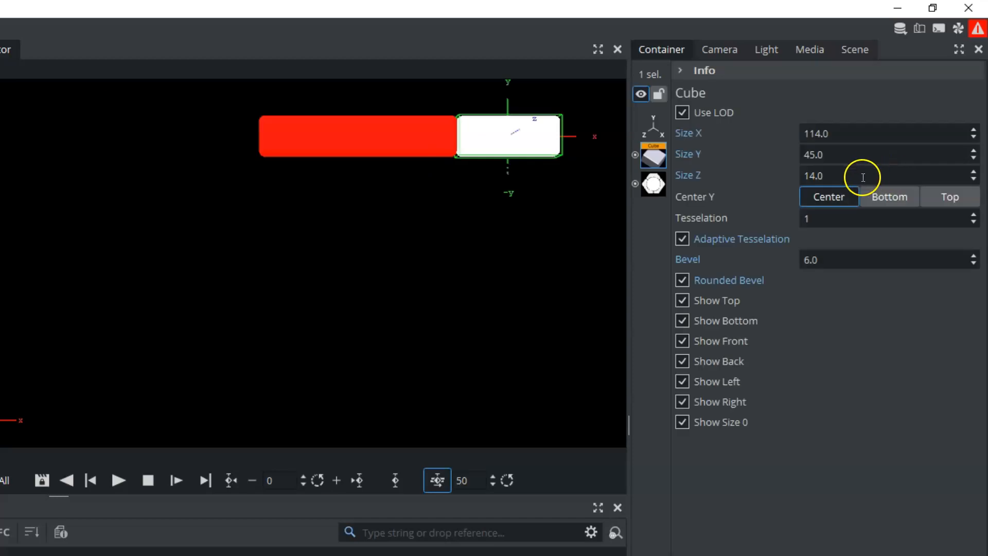
{"action": "left_click_drag", "start_coordinate": [845, 257], "coordinate": [840, 258]}
{"action": "left_click", "coordinate": [840, 258]}
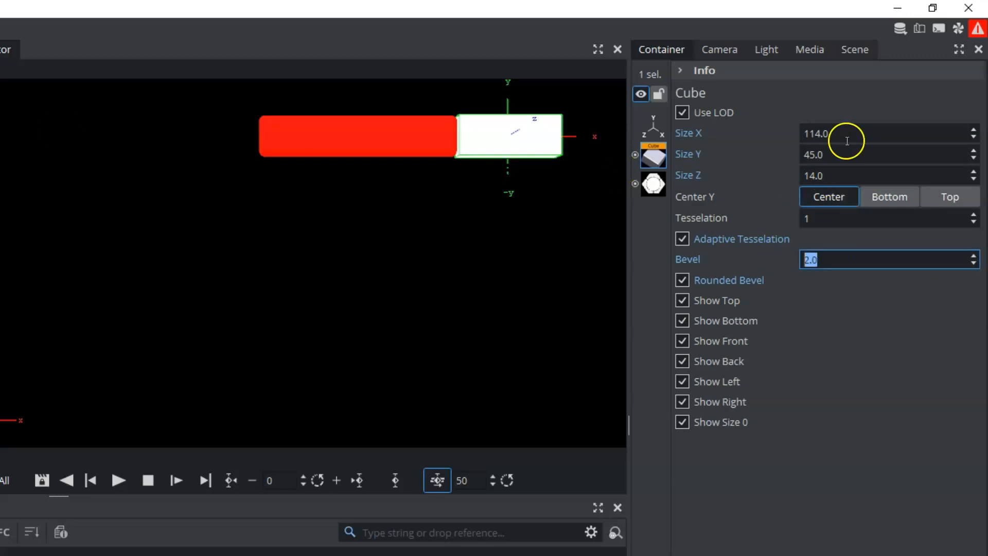
Step: Set the red cube's Bevel to 2 and reselect the white cube
{"action": "left_click_drag", "start_coordinate": [845, 257], "coordinate": [834, 261]}
{"action": "left_click", "coordinate": [835, 262]}
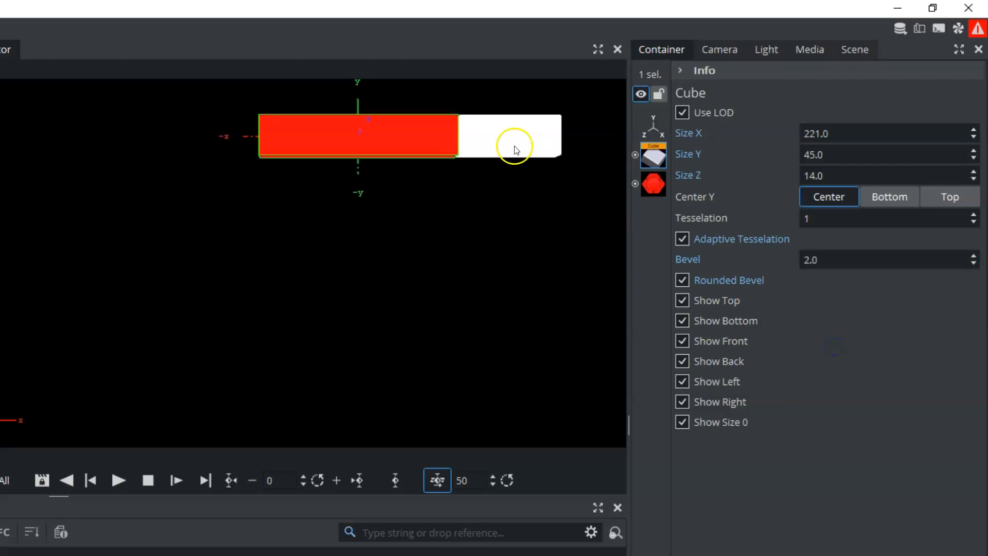
{"action": "left_click", "coordinate": [595, 266]}
{"action": "left_click", "coordinate": [532, 151]}
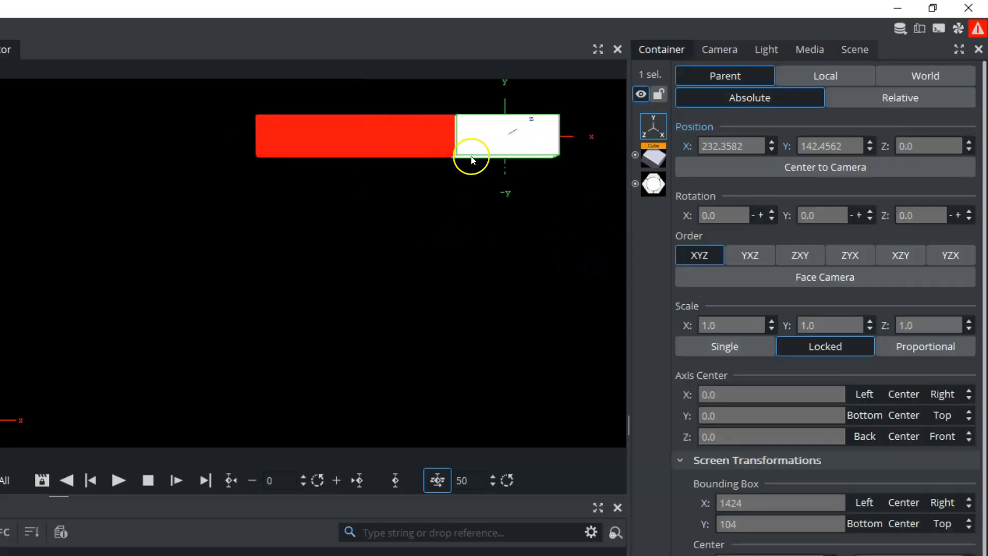
Step: Add a new group container and move both the red and white cubes into it
{"action": "key", "text": "Tab"}
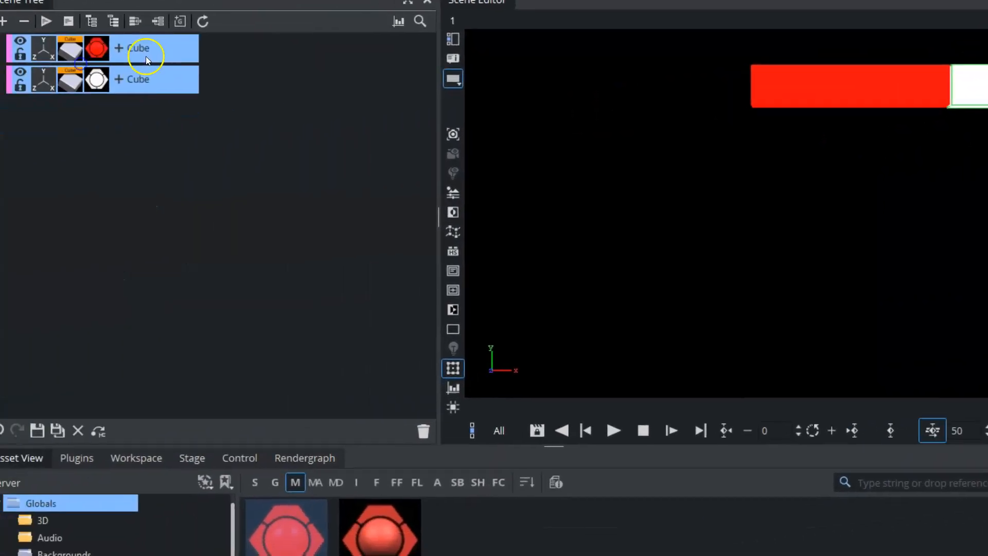
{"action": "left_click", "coordinate": [194, 20]}
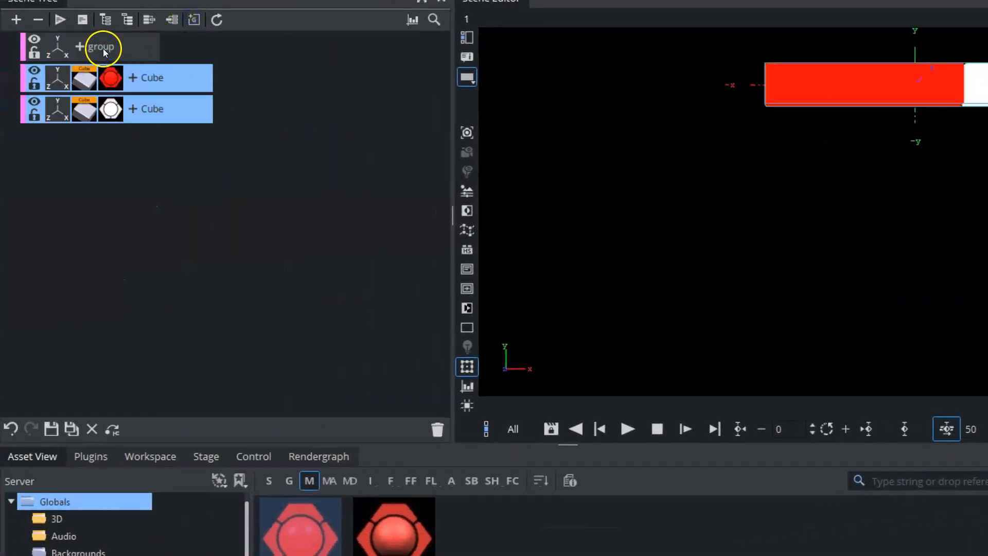
{"action": "left_click_drag", "start_coordinate": [173, 88], "coordinate": [200, 50]}
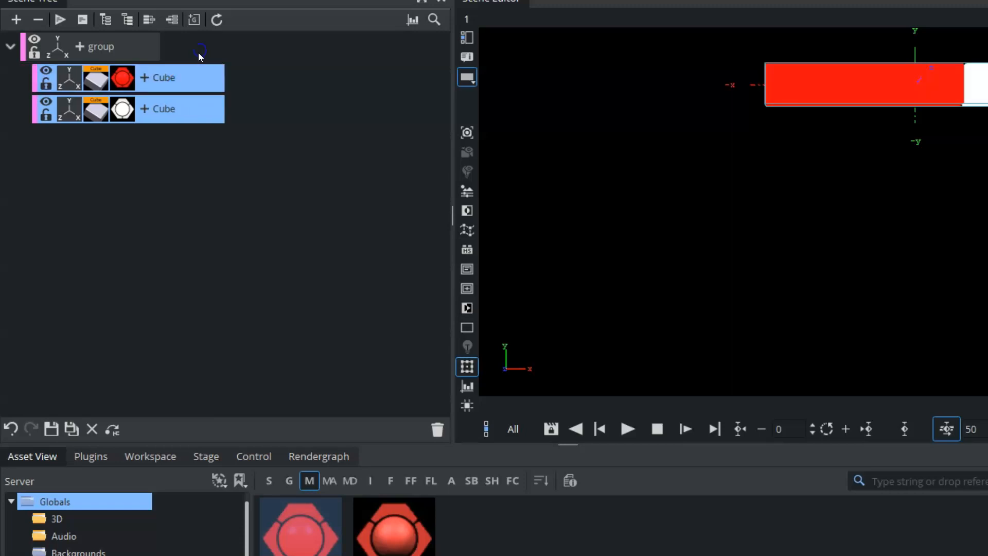
Step: Try rotating the whole group about its Y axis, and reset the Y rotation to 0
{"action": "left_click", "coordinate": [64, 47]}
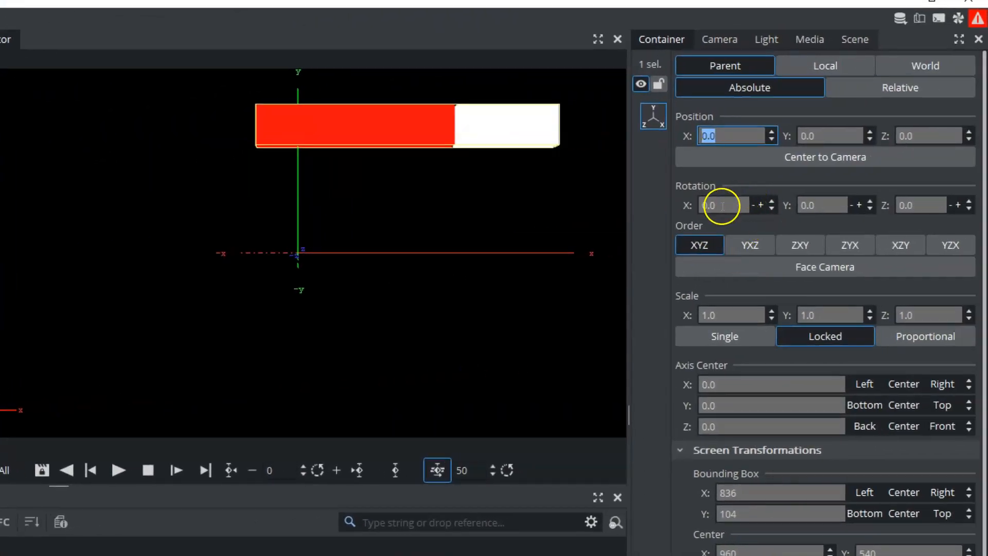
{"action": "left_click_drag", "start_coordinate": [797, 204], "coordinate": [825, 208]}
{"action": "left_click_drag", "start_coordinate": [810, 211], "coordinate": [804, 215]}
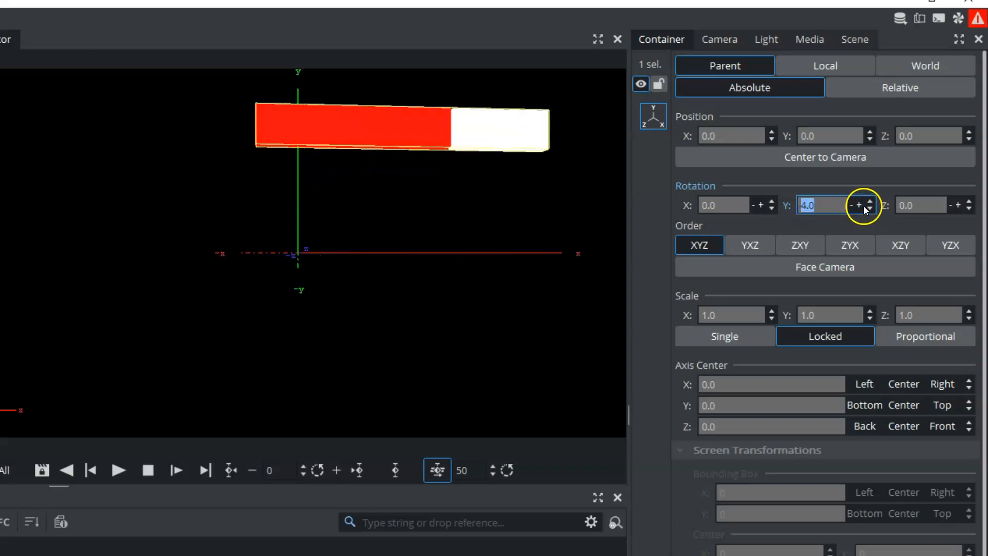
{"action": "type", "text": "0"}
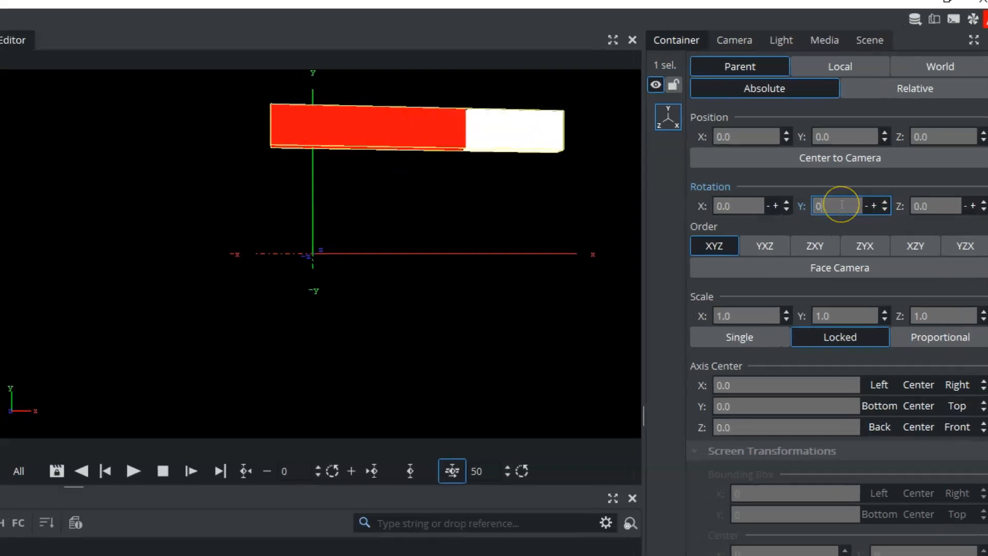
{"action": "key", "text": "Return"}
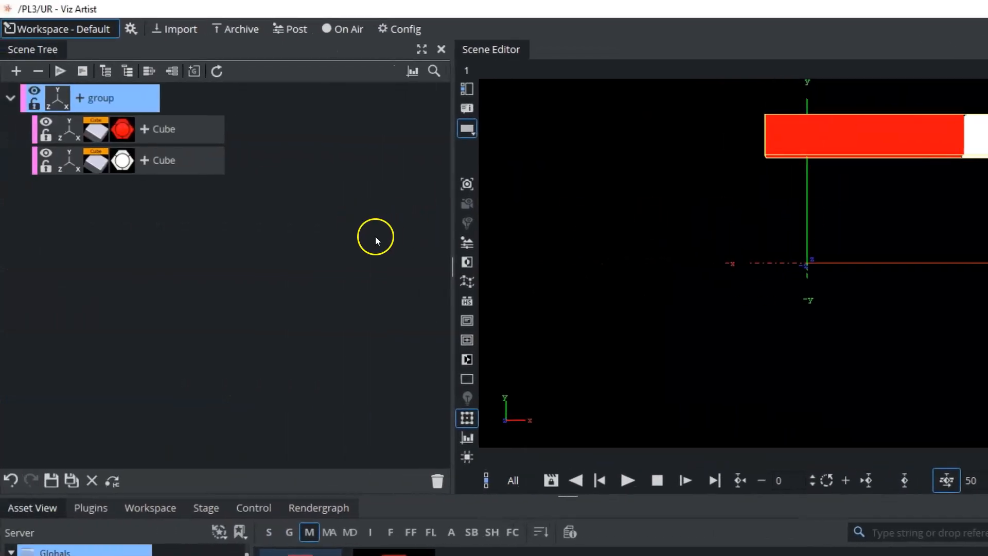
Step: Collapse the group and add the Eras-Bold-ITC-Regular font from the Globals CI-Eras folder to the scene as a text container
{"action": "left_click", "coordinate": [10, 99]}
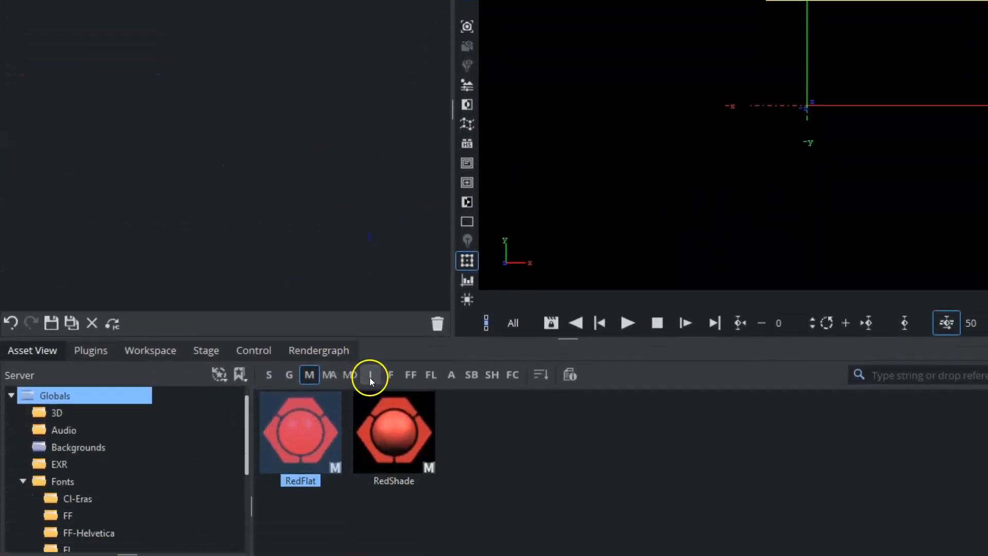
{"action": "left_click", "coordinate": [391, 375]}
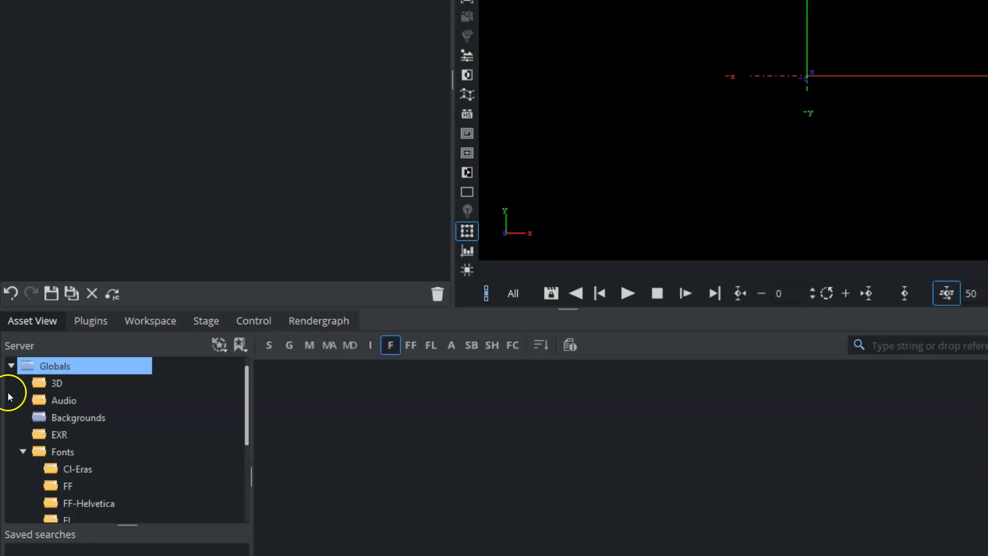
{"action": "left_click", "coordinate": [10, 366]}
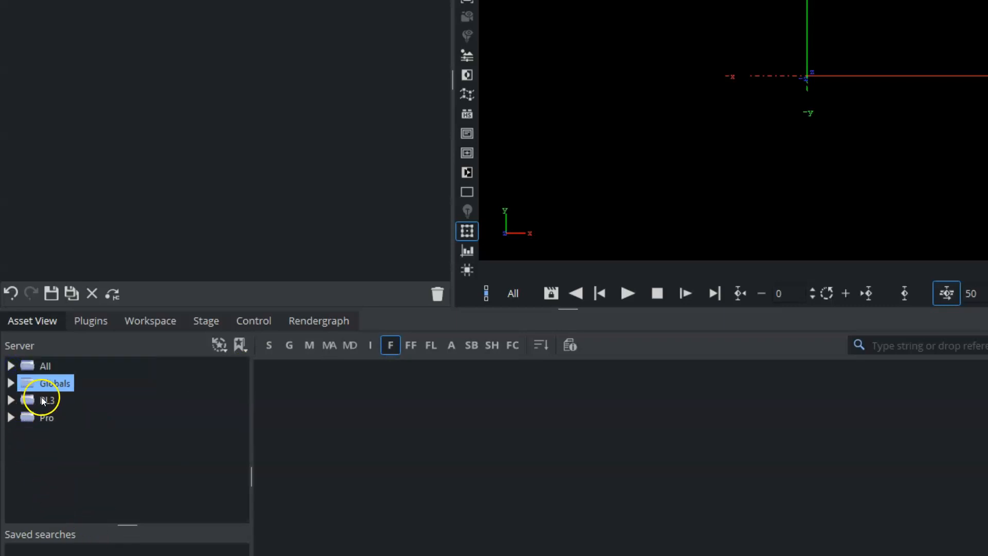
{"action": "left_click", "coordinate": [44, 366]}
{"action": "double_click", "coordinate": [55, 383]}
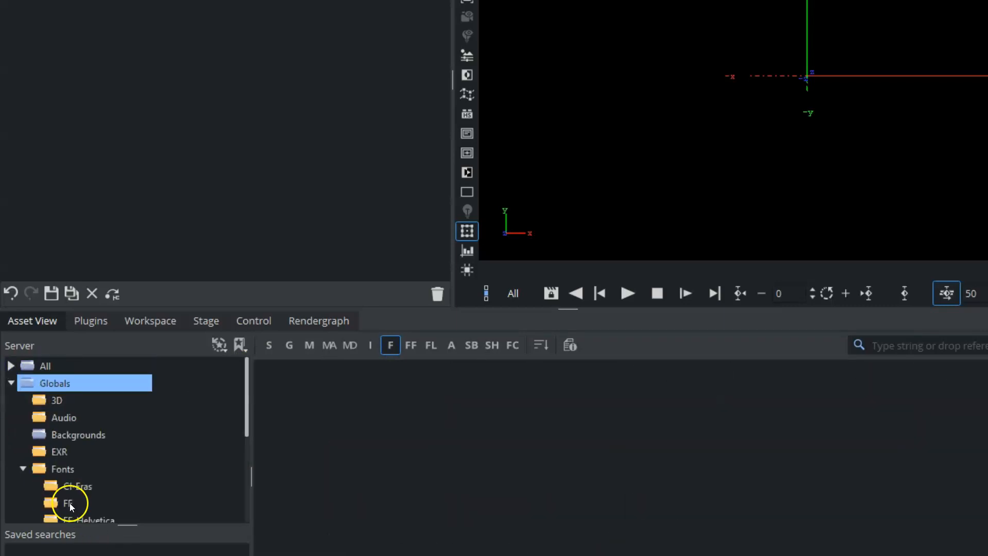
{"action": "left_click", "coordinate": [75, 486]}
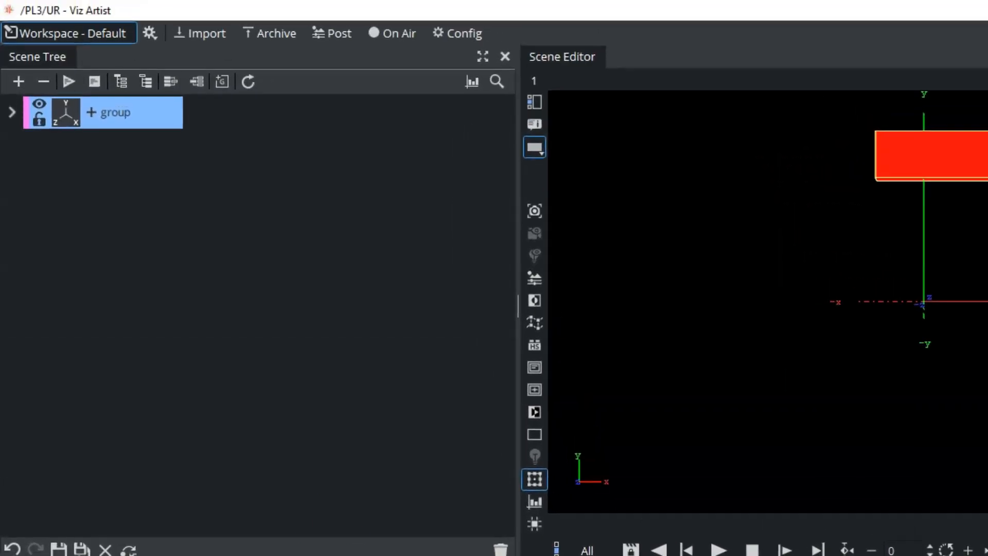
{"action": "left_click_drag", "start_coordinate": [301, 421], "coordinate": [133, 187]}
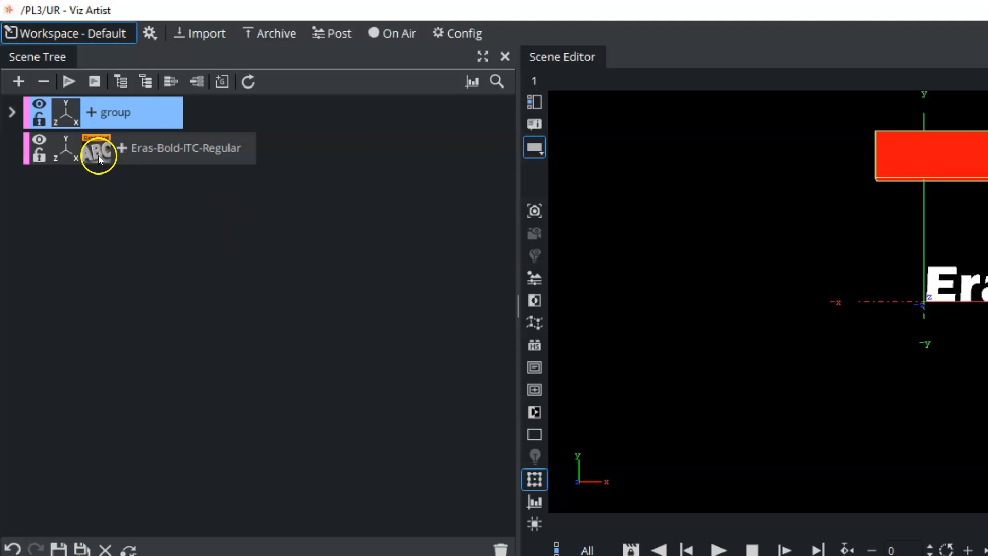
Step: Replace the Eras-Bold-ITC-Regular container's text with "ON LOCATION"
{"action": "left_click", "coordinate": [99, 160]}
{"action": "left_click_drag", "start_coordinate": [987, 104], "coordinate": [987, 104]}
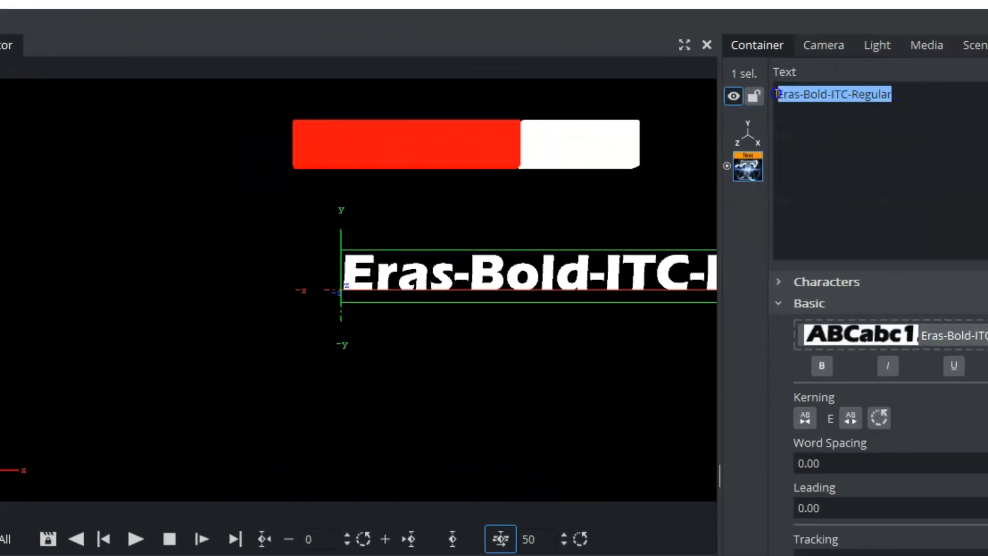
{"action": "type", "text": "on"}
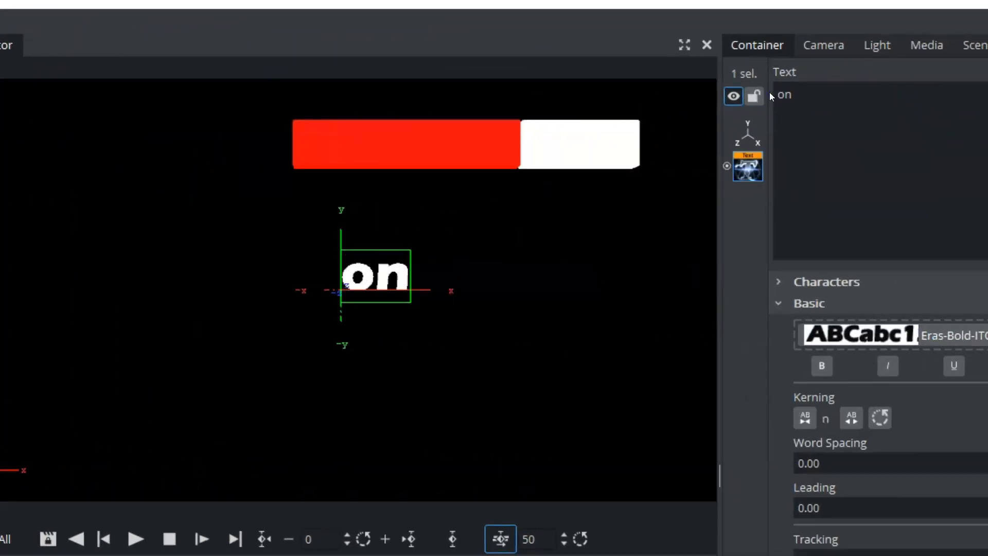
{"action": "key", "text": "BackSpace"}
{"action": "key", "text": "BackSpace"}
{"action": "type", "text": "ON "}
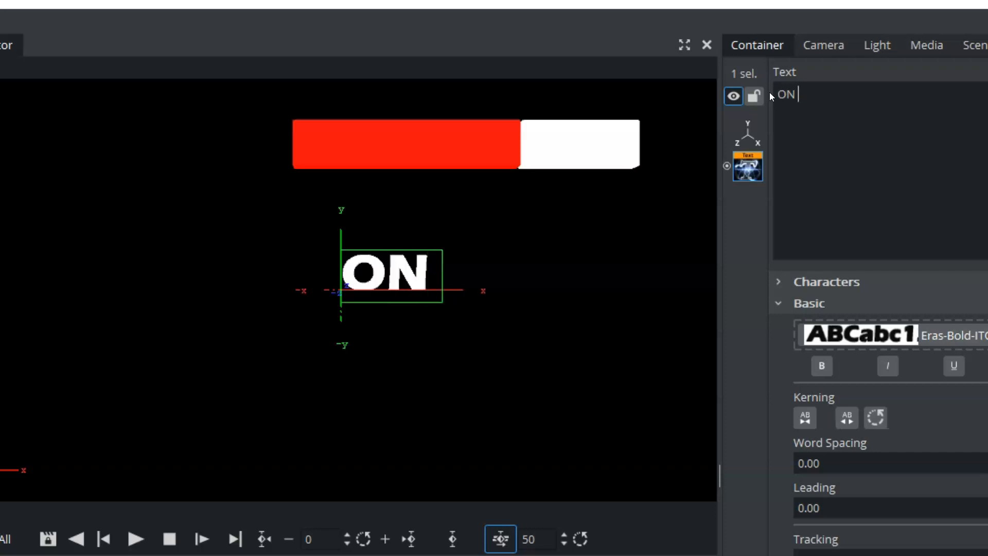
{"action": "type", "text": "LOCATION"}
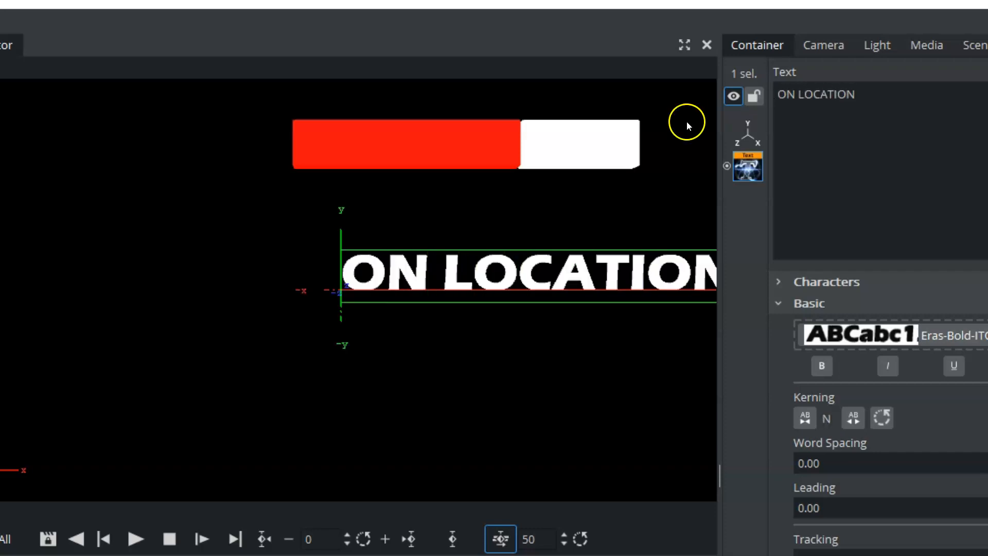
Step: Scale the ON LOCATION text uniformly to 0.55 and move it onto the red bar
{"action": "left_click", "coordinate": [748, 132]}
{"action": "left_click_drag", "start_coordinate": [825, 361], "coordinate": [735, 342]}
{"action": "left_click_drag", "start_coordinate": [447, 264], "coordinate": [396, 148]}
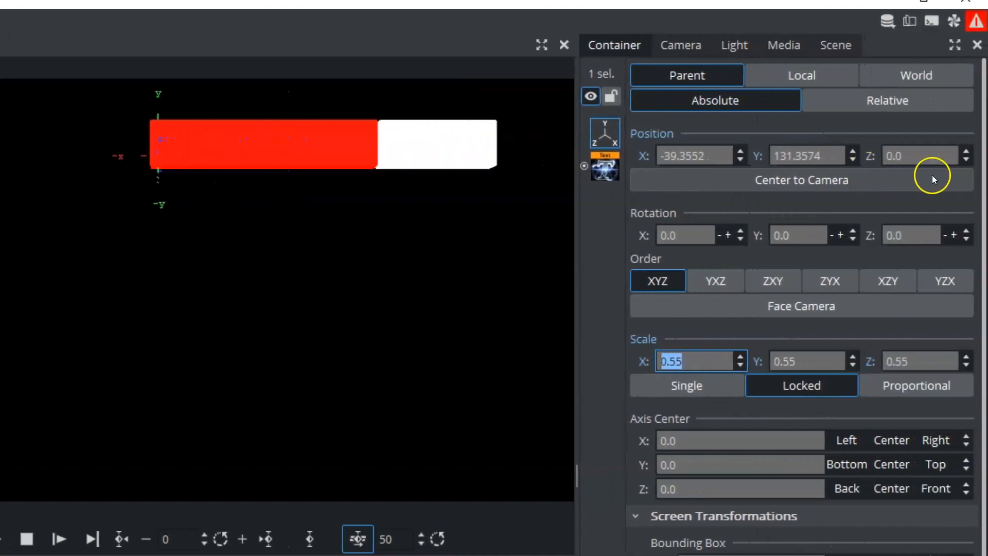
Step: Bring the ON LOCATION text forward to Z position 8 and nudge it to centre it on the red bar
{"action": "left_click", "coordinate": [967, 152]}
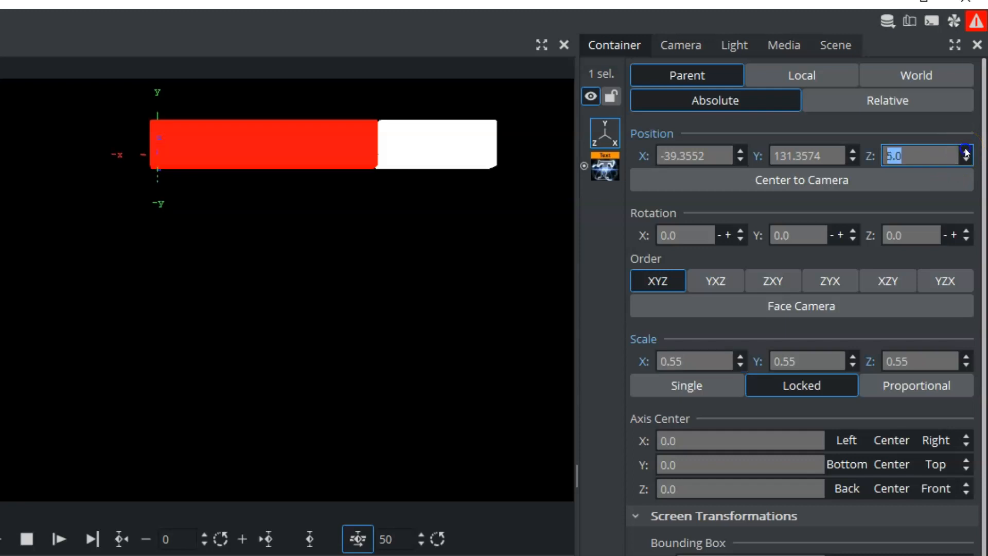
{"action": "left_click", "coordinate": [967, 152]}
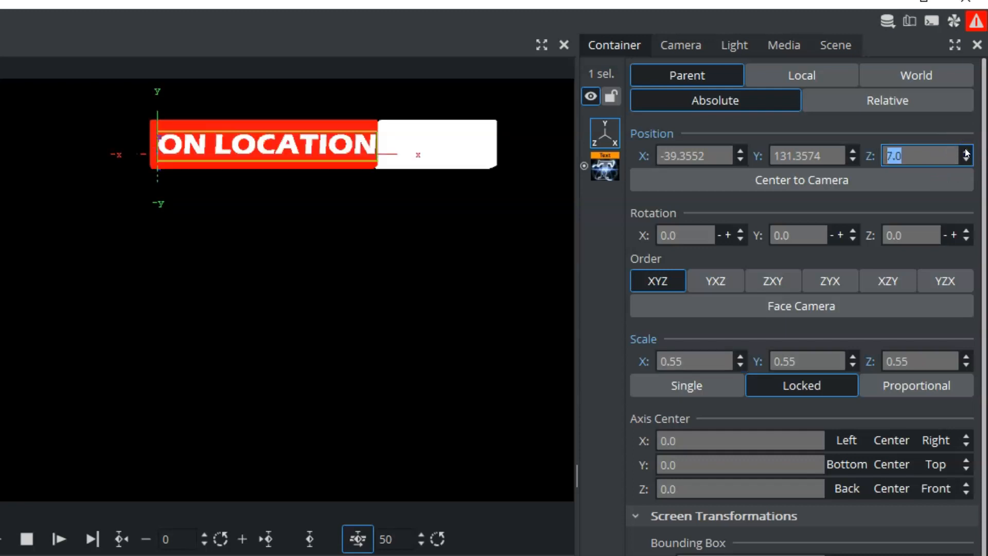
{"action": "left_click", "coordinate": [967, 152]}
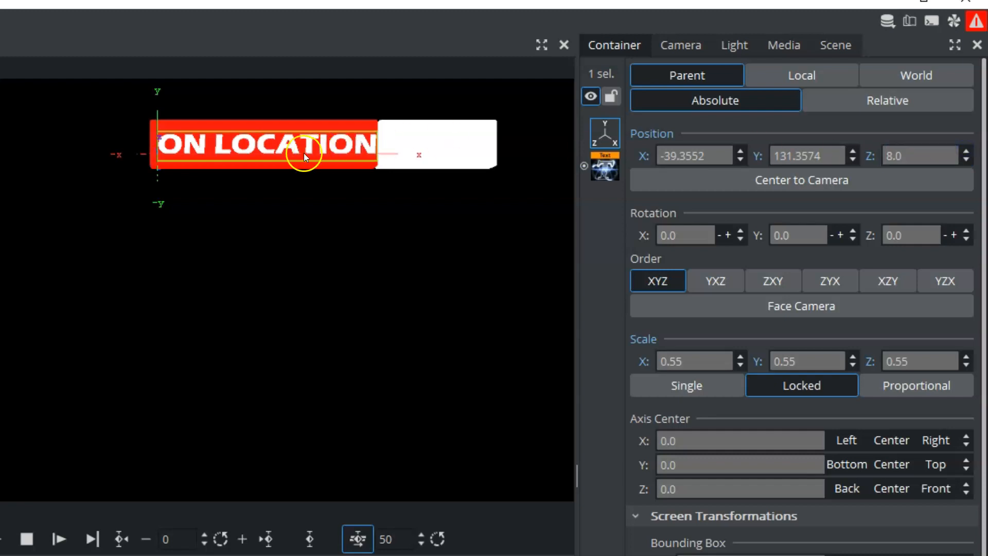
{"action": "left_click_drag", "start_coordinate": [294, 151], "coordinate": [290, 150]}
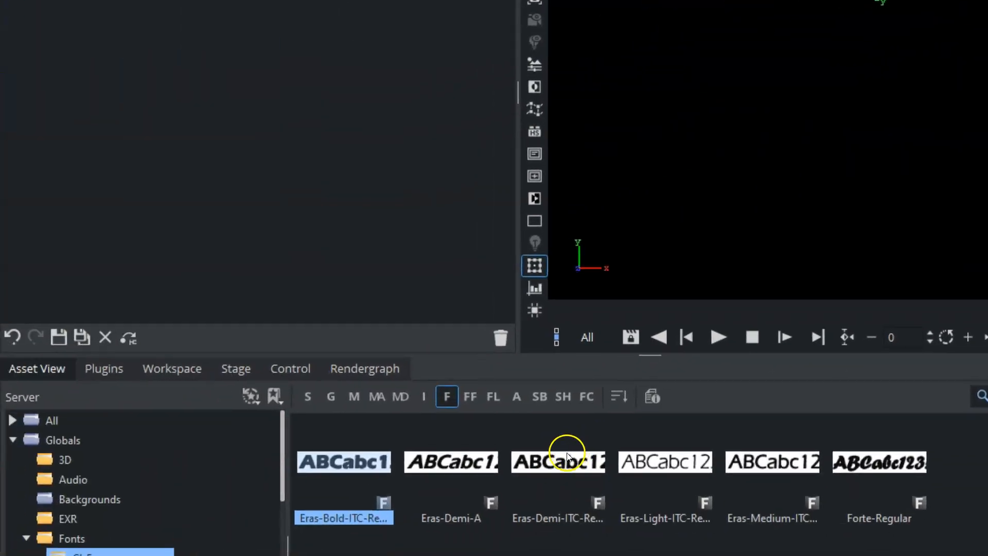
Step: Add the Eras-Demi-ITC-Regular font to the scene as a second text container and open its text settings
{"action": "left_click", "coordinate": [556, 500]}
{"action": "left_click_drag", "start_coordinate": [555, 499], "coordinate": [163, 86]}
{"action": "left_click", "coordinate": [97, 153]}
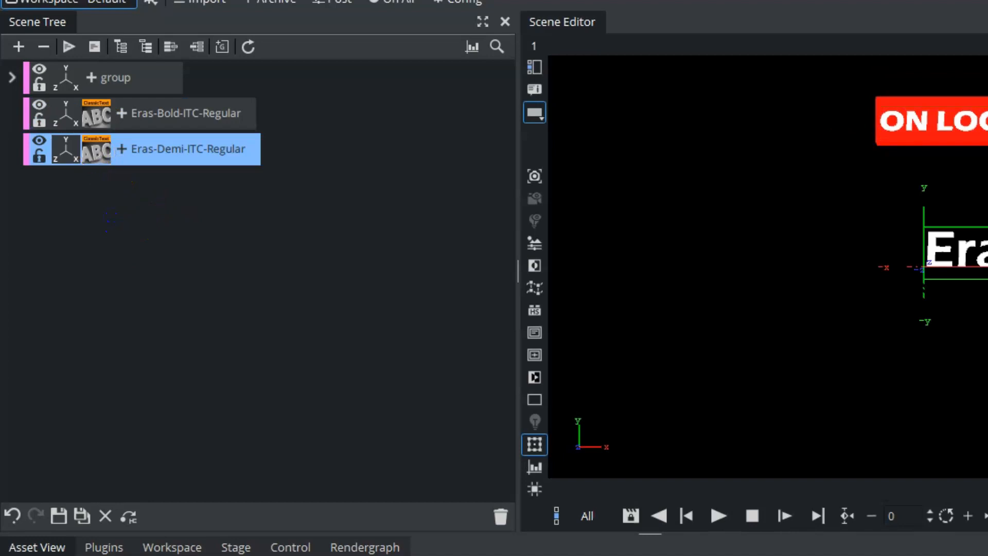
Step: Turn on Colored for the Eras-Demi-ITC-Regular text and change its colour to near-black
{"action": "scroll", "coordinate": [813, 309], "scroll_direction": "down", "scroll_amount": 10}
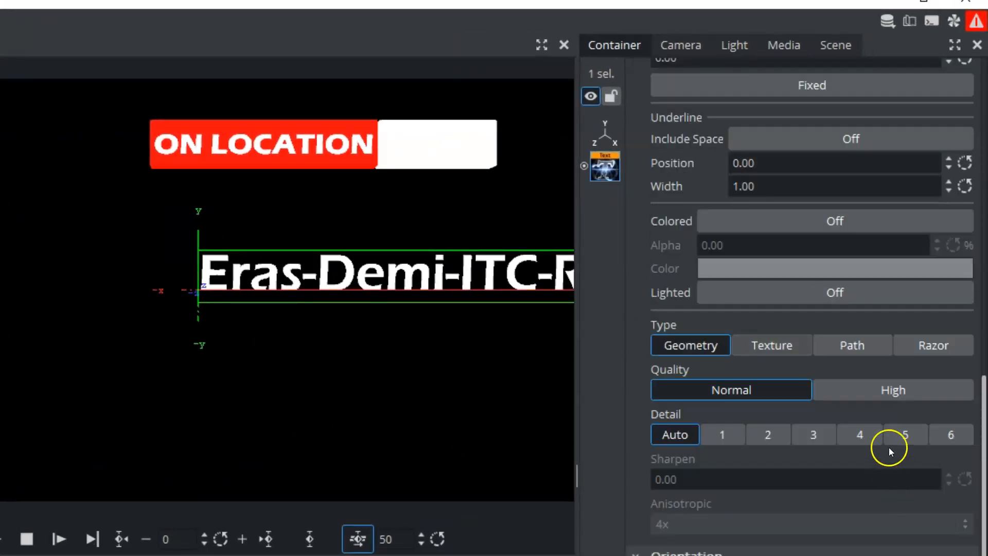
{"action": "left_click", "coordinate": [776, 229]}
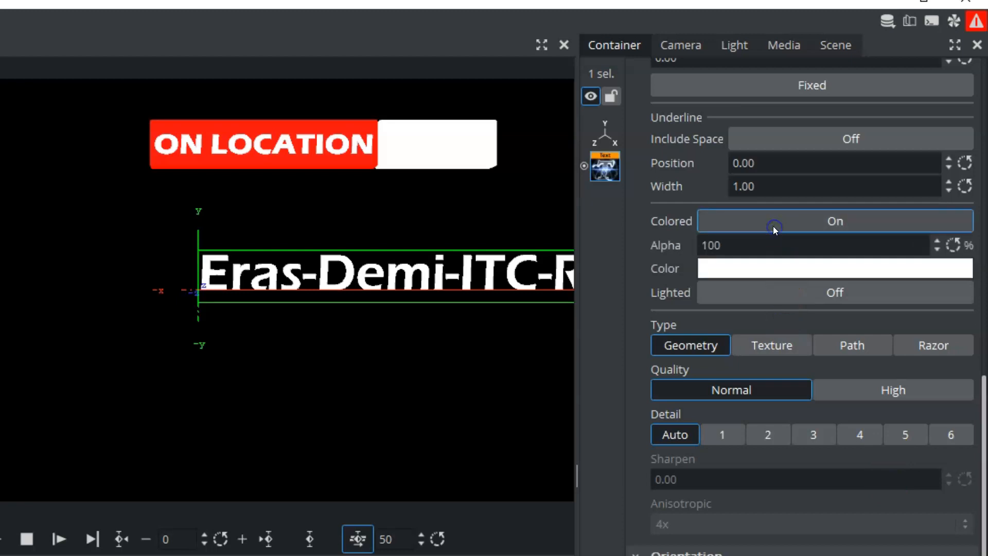
{"action": "left_click", "coordinate": [741, 263]}
{"action": "left_click", "coordinate": [761, 524]}
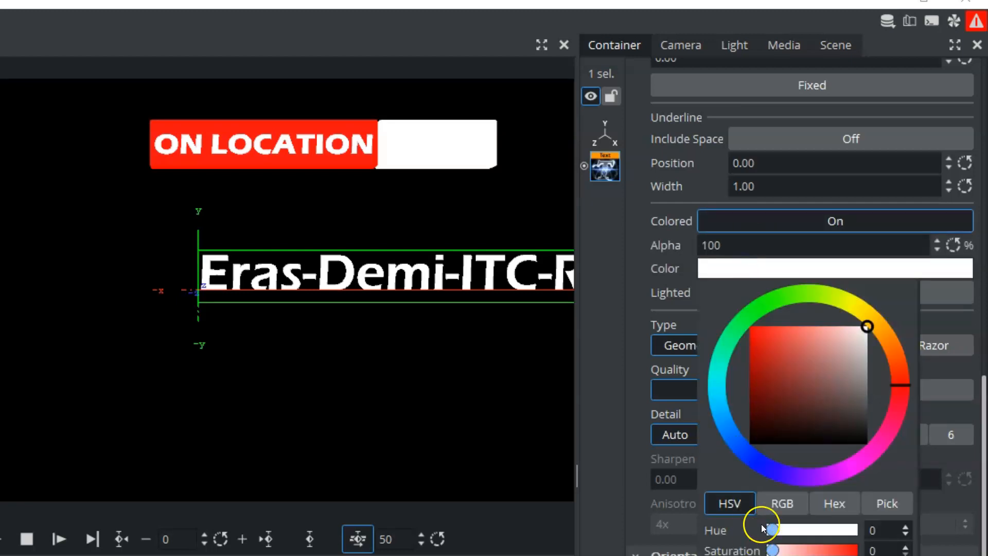
{"action": "left_click_drag", "start_coordinate": [774, 436], "coordinate": [746, 439]}
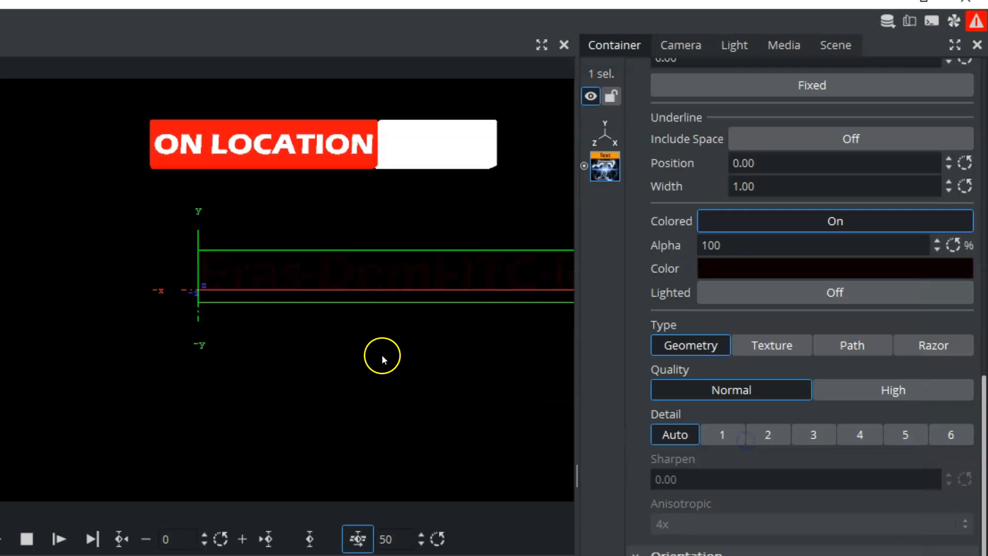
Step: Move the black text over to the white bar and bring it forward to Z position 8
{"action": "left_click_drag", "start_coordinate": [285, 287], "coordinate": [438, 155]}
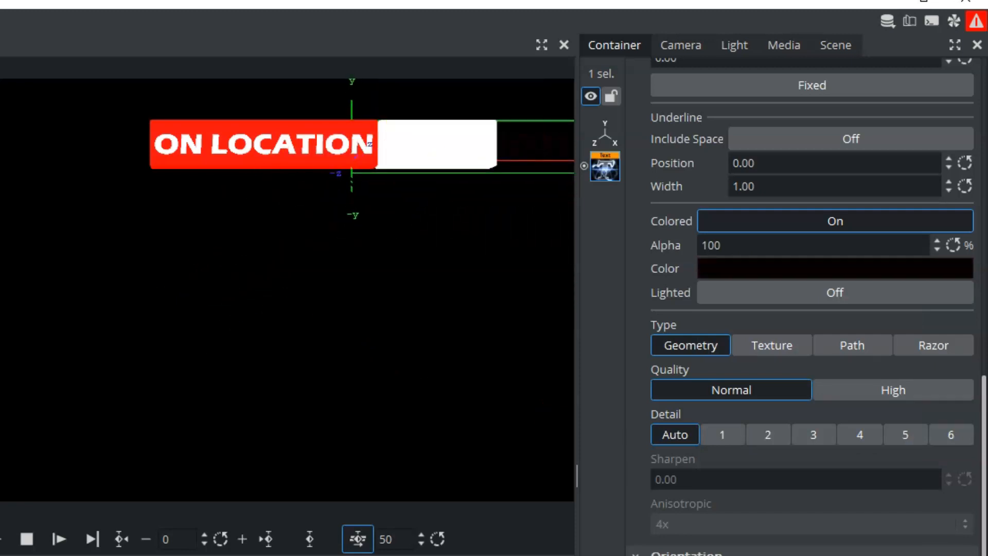
{"action": "left_click", "coordinate": [598, 149]}
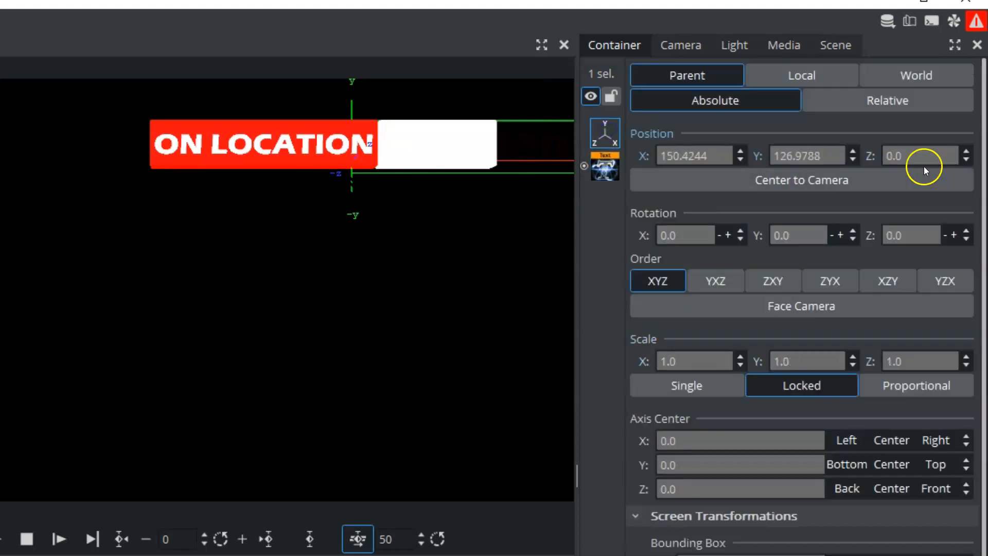
{"action": "left_click", "coordinate": [967, 151]}
{"action": "left_click", "coordinate": [968, 151]}
{"action": "left_click", "coordinate": [968, 151]}
{"action": "left_click", "coordinate": [967, 151]}
{"action": "left_click", "coordinate": [968, 152]}
{"action": "left_click", "coordinate": [967, 151]}
{"action": "left_click", "coordinate": [968, 151]}
{"action": "left_click", "coordinate": [968, 151]}
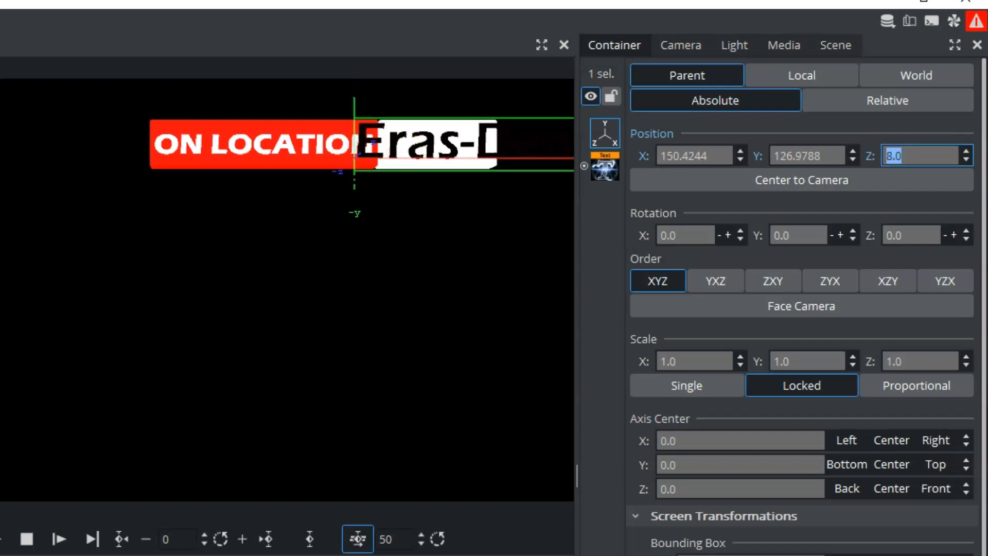
Step: Replace the black text's wording with "LIVE"
{"action": "left_click", "coordinate": [755, 95]}
{"action": "left_click_drag", "start_coordinate": [756, 97], "coordinate": [625, 96]}
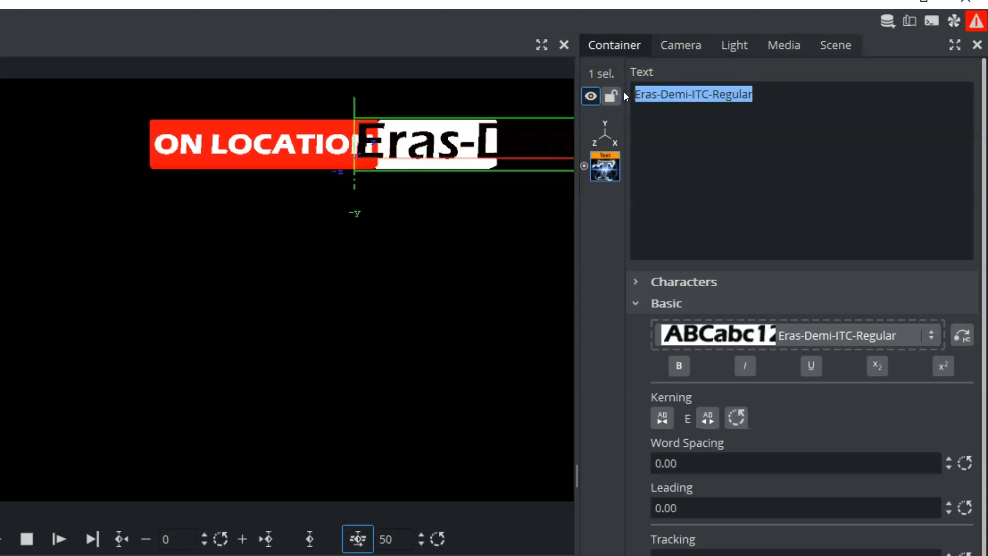
{"action": "key", "text": "BackSpace"}
{"action": "type", "text": "LIVE"}
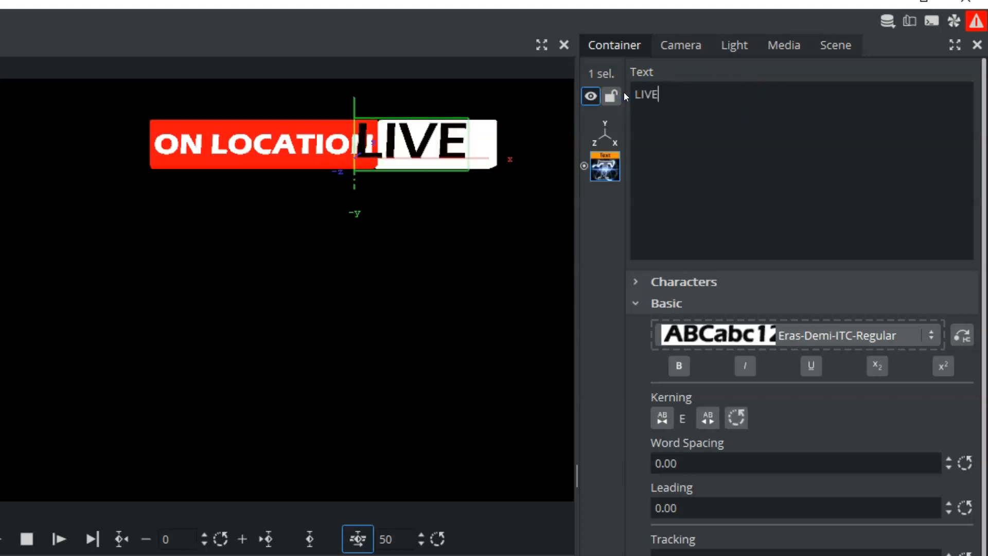
Step: Scale the LIVE text uniformly to 0.83 and shift its X position to about 189.42 to fit the white bar
{"action": "left_click", "coordinate": [605, 132]}
{"action": "left_click_drag", "start_coordinate": [701, 353], "coordinate": [688, 358]}
{"action": "left_click_drag", "start_coordinate": [662, 157], "coordinate": [705, 161]}
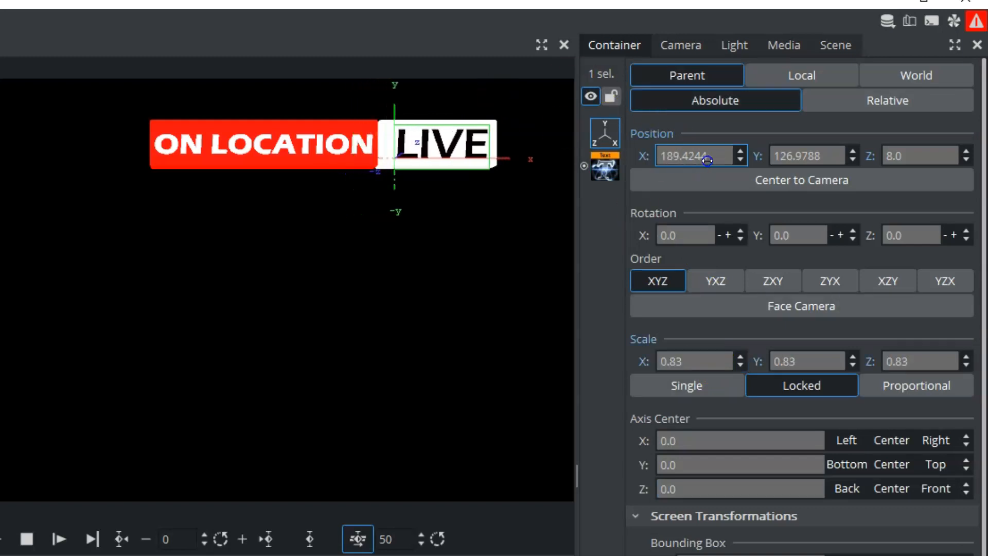
Step: Shift the LIVE text slightly within the white bar to an X position of about 187.42
{"action": "left_click", "coordinate": [287, 165]}
{"action": "left_click", "coordinate": [693, 156]}
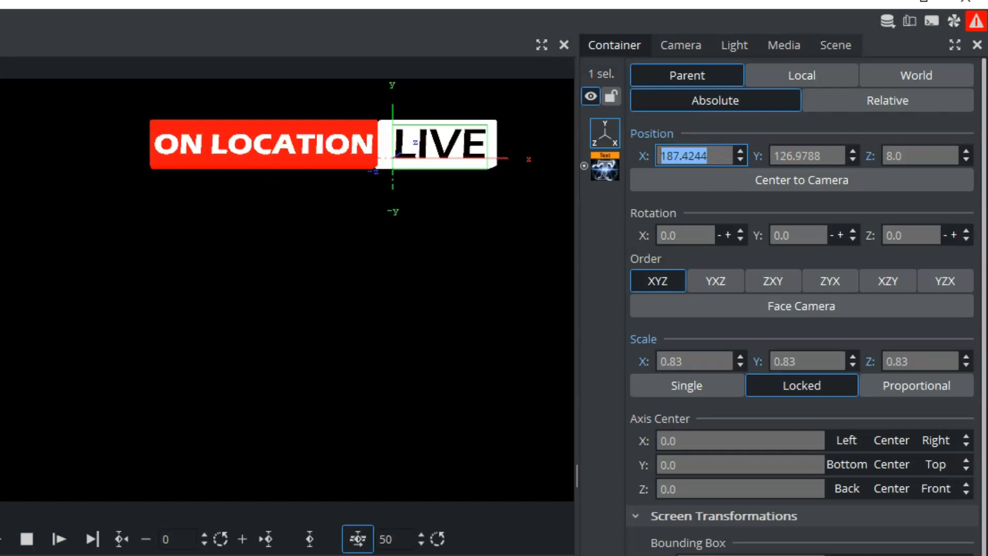
{"action": "left_click", "coordinate": [231, 191]}
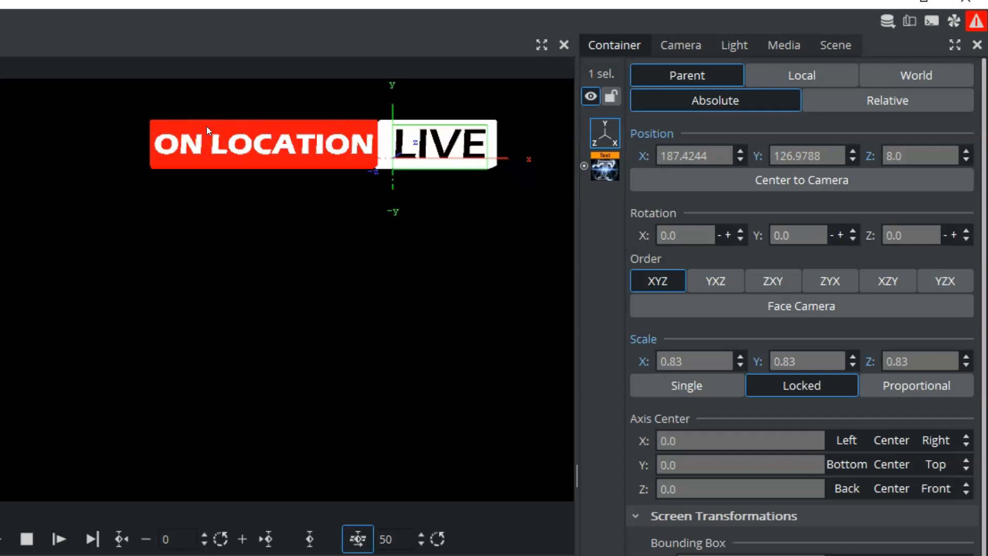
{"action": "key", "text": "Tab"}
{"action": "key", "text": "Return"}
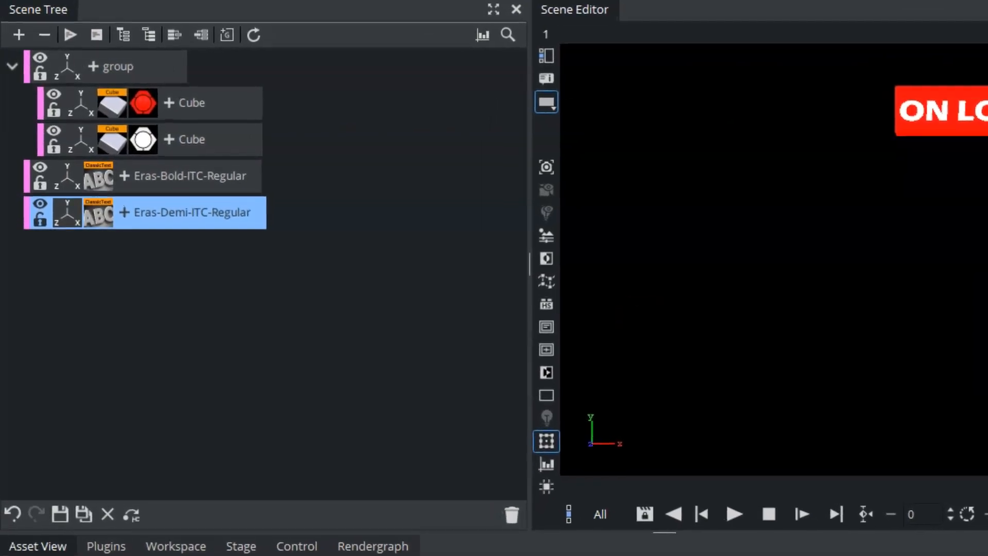
Step: Adjust the specular colour of the red cube's material
{"action": "left_click", "coordinate": [142, 103]}
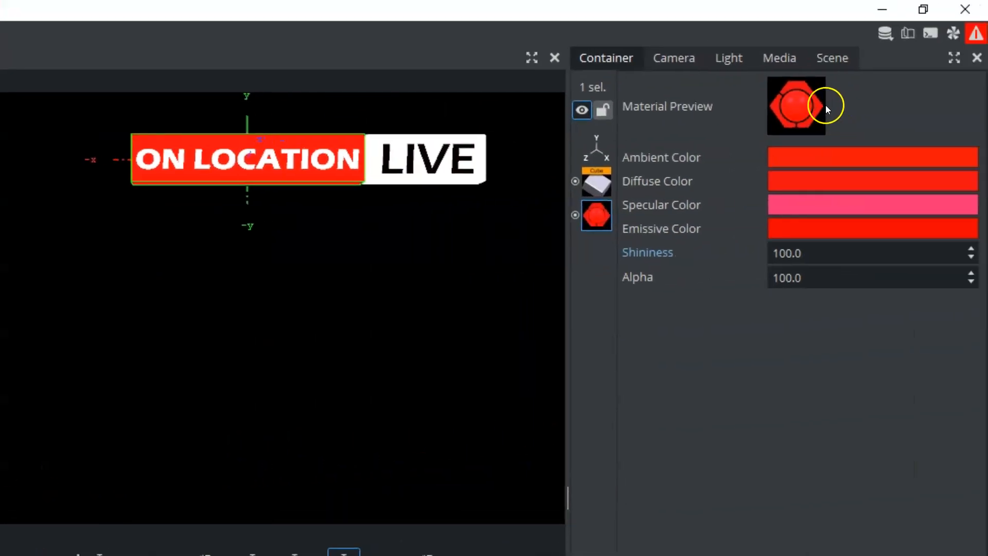
{"action": "left_click", "coordinate": [805, 205]}
{"action": "left_click_drag", "start_coordinate": [898, 386], "coordinate": [873, 385]}
{"action": "left_click", "coordinate": [779, 205]}
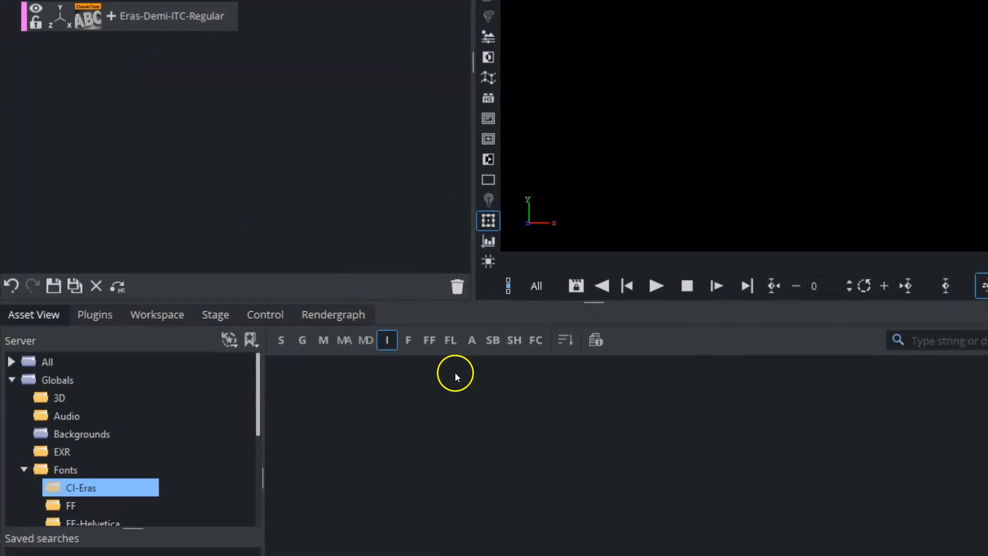
Step: List all images on the server and apply the black-to-white gradient image 222 to the red cube as a texture
{"action": "left_click", "coordinate": [394, 342]}
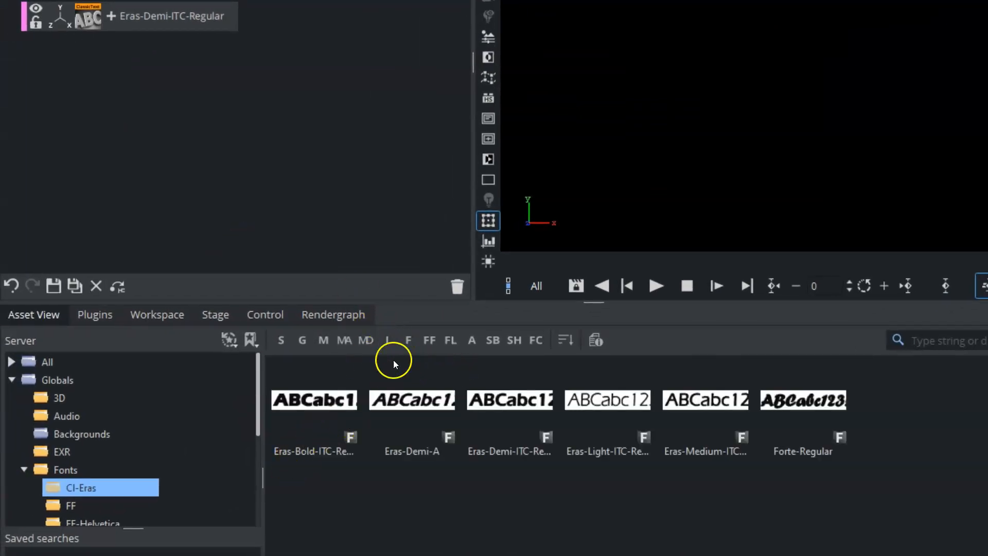
{"action": "left_click", "coordinate": [387, 340]}
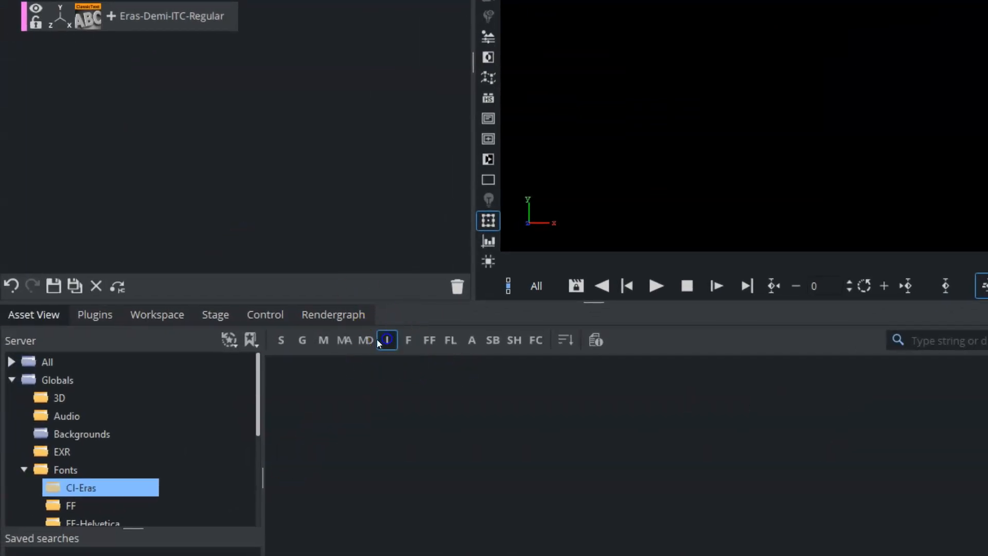
{"action": "left_click", "coordinate": [35, 360]}
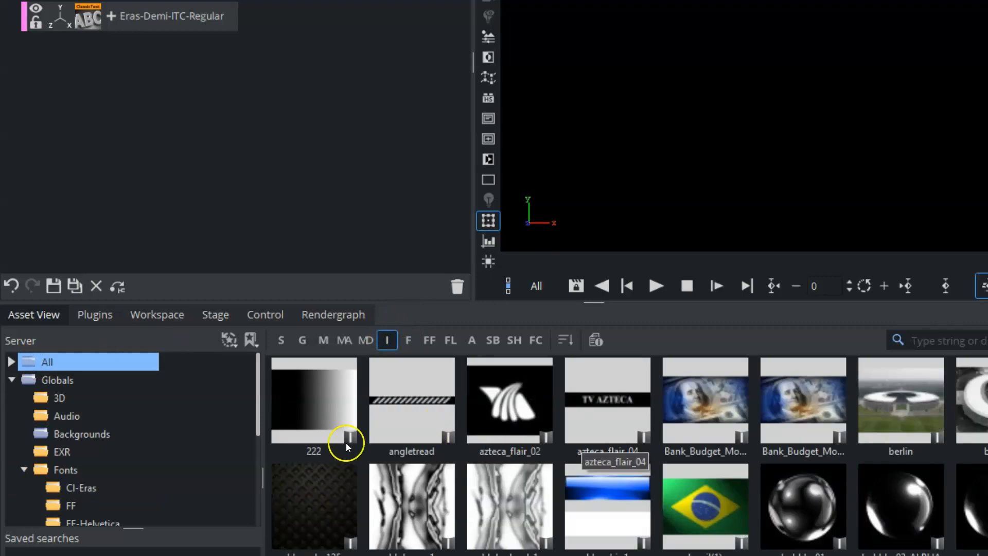
{"action": "left_click_drag", "start_coordinate": [304, 412], "coordinate": [131, 0]}
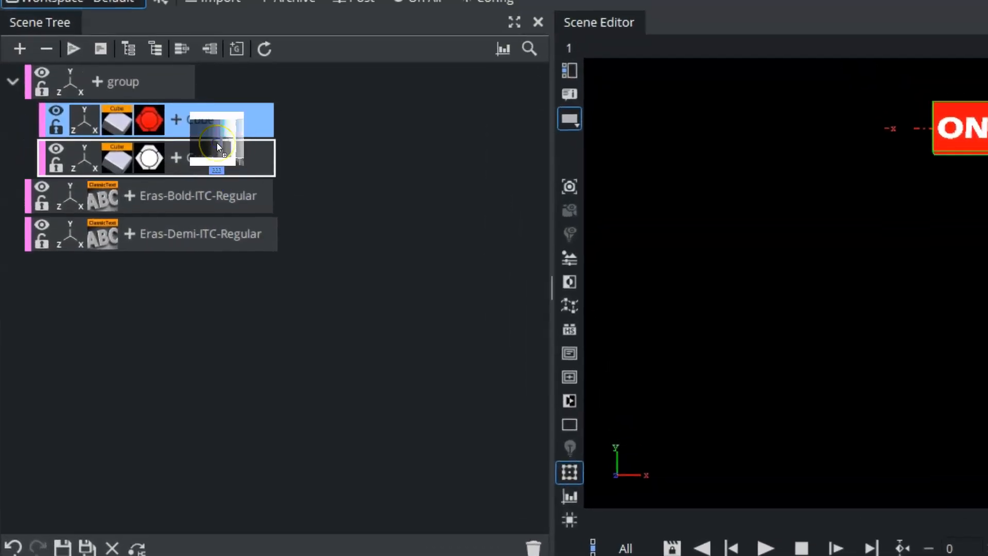
{"action": "left_click_drag", "start_coordinate": [153, 116], "coordinate": [153, 119]}
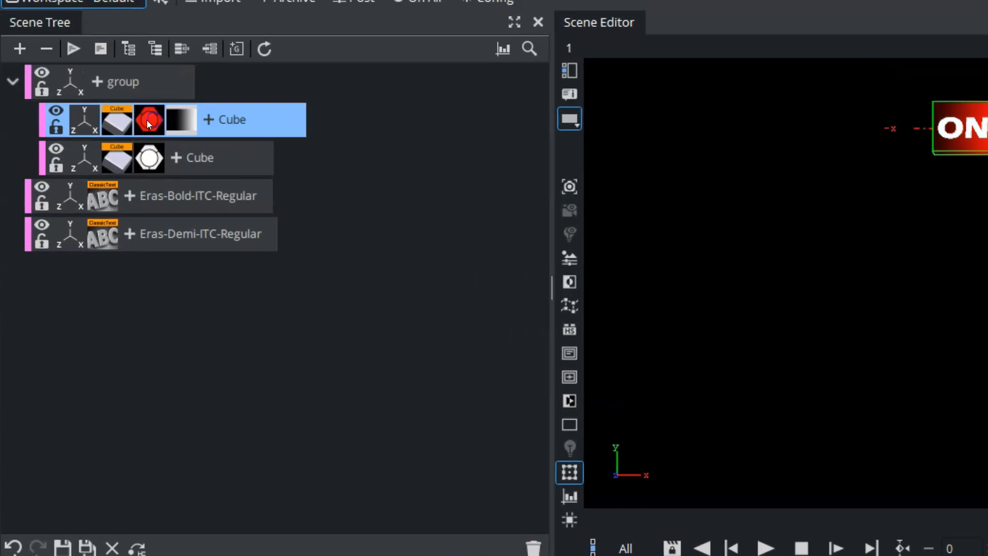
Step: Set the red cube's gradient texture scaling to X 2.44 and Y 0.0
{"action": "left_click", "coordinate": [176, 119]}
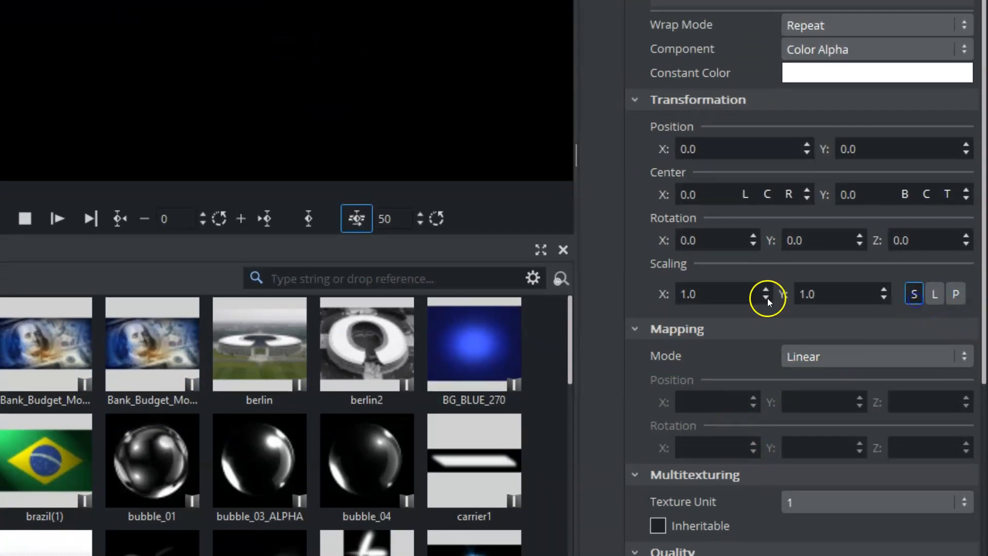
{"action": "left_click_drag", "start_coordinate": [701, 295], "coordinate": [726, 297]}
{"action": "left_click_drag", "start_coordinate": [726, 555], "coordinate": [740, 555]}
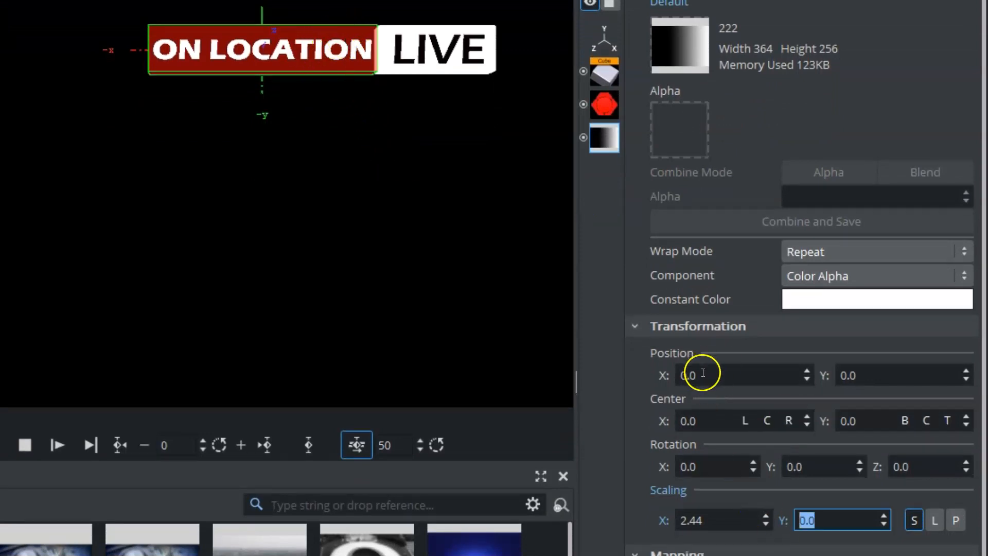
Step: Set the gradient texture's X position to -2.8 and its X center to 0.06
{"action": "left_click", "coordinate": [702, 374]}
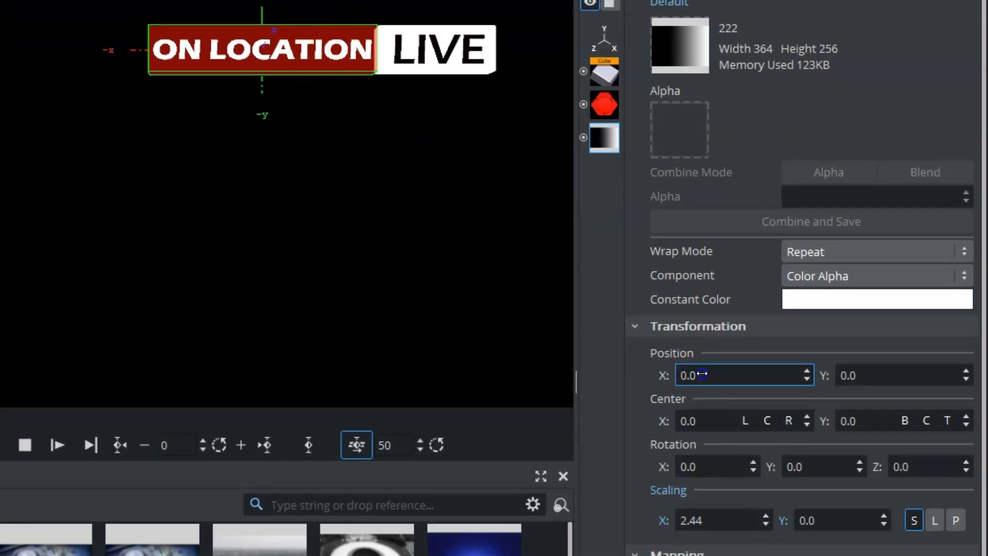
{"action": "left_click_drag", "start_coordinate": [675, 374], "coordinate": [745, 391]}
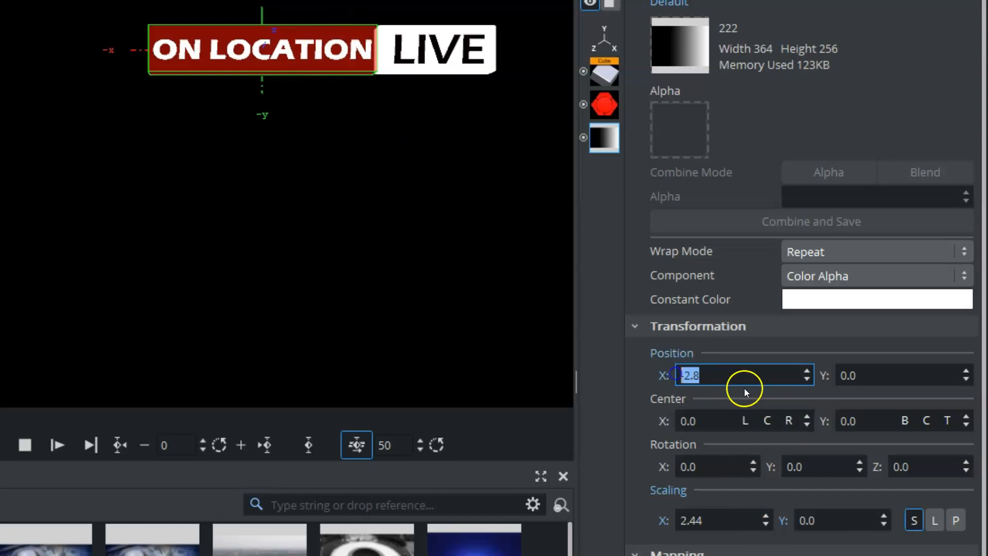
{"action": "mouse_move", "coordinate": [697, 424]}
{"action": "left_mouse_down"}
{"action": "mouse_move", "coordinate": [713, 425]}
{"action": "mouse_move", "coordinate": [703, 424]}
{"action": "left_mouse_up"}
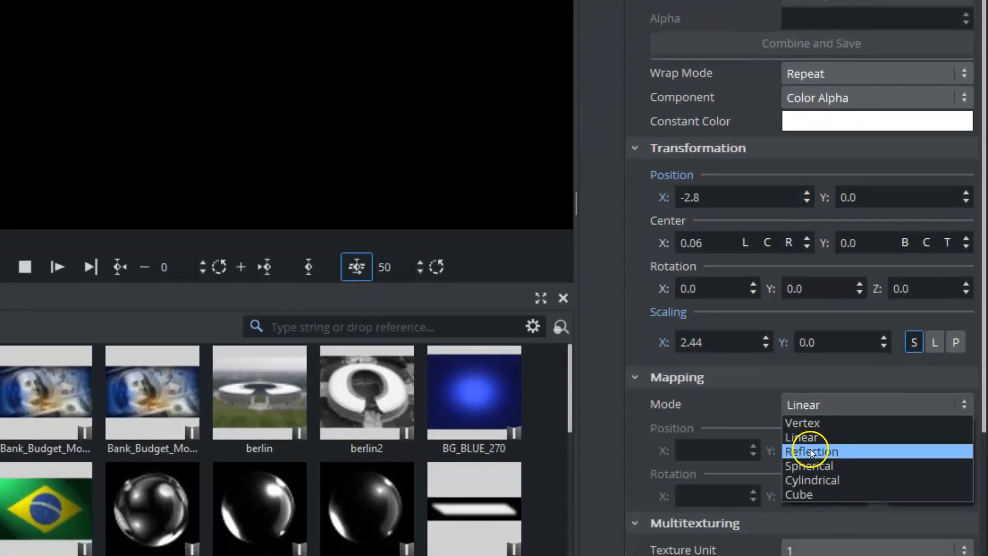
Step: Try the Reflection mapping mode on the gradient texture and return it to Linear
{"action": "left_click", "coordinate": [810, 449]}
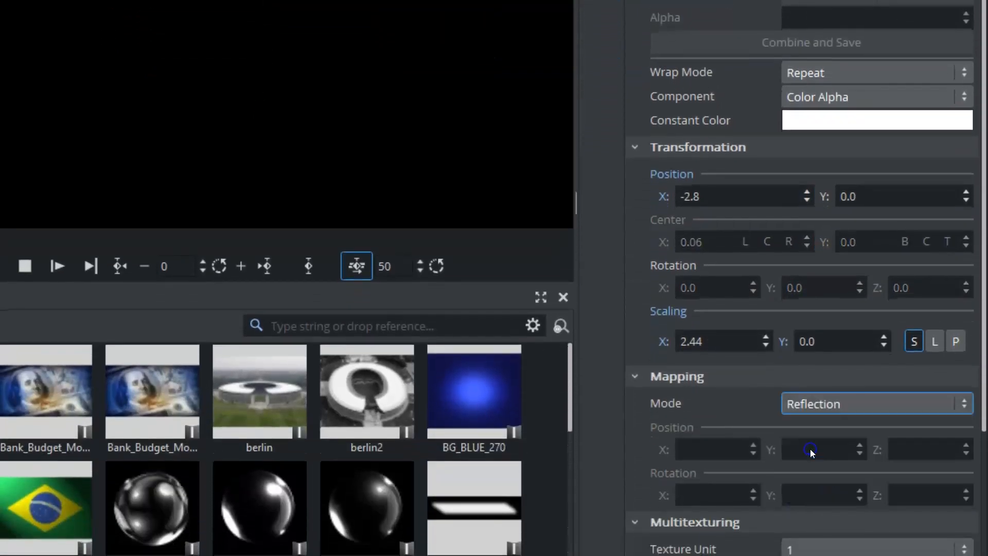
{"action": "left_click", "coordinate": [814, 401]}
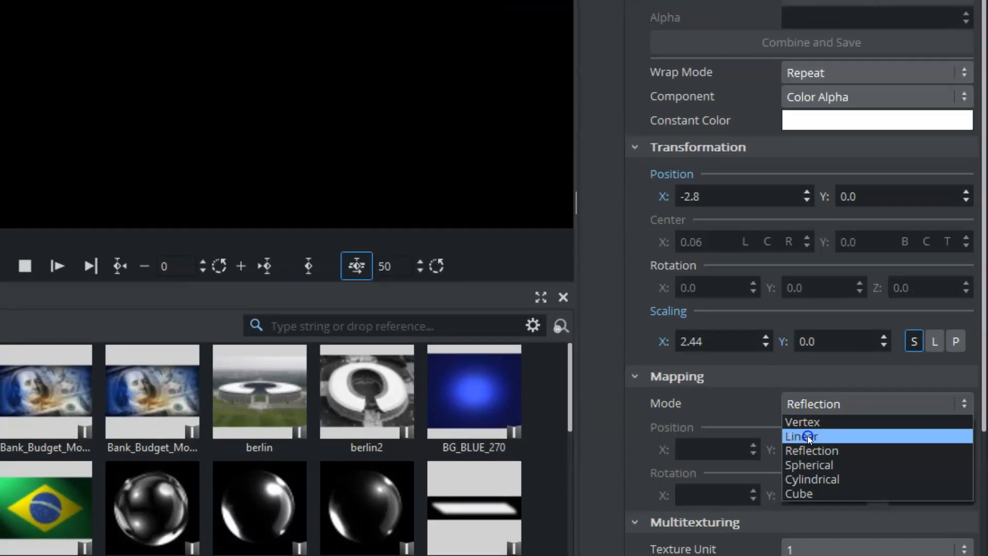
{"action": "left_click", "coordinate": [808, 435]}
Step: Set the gradient texture's X center to -0.08
{"action": "left_click_drag", "start_coordinate": [724, 243], "coordinate": [731, 294]}
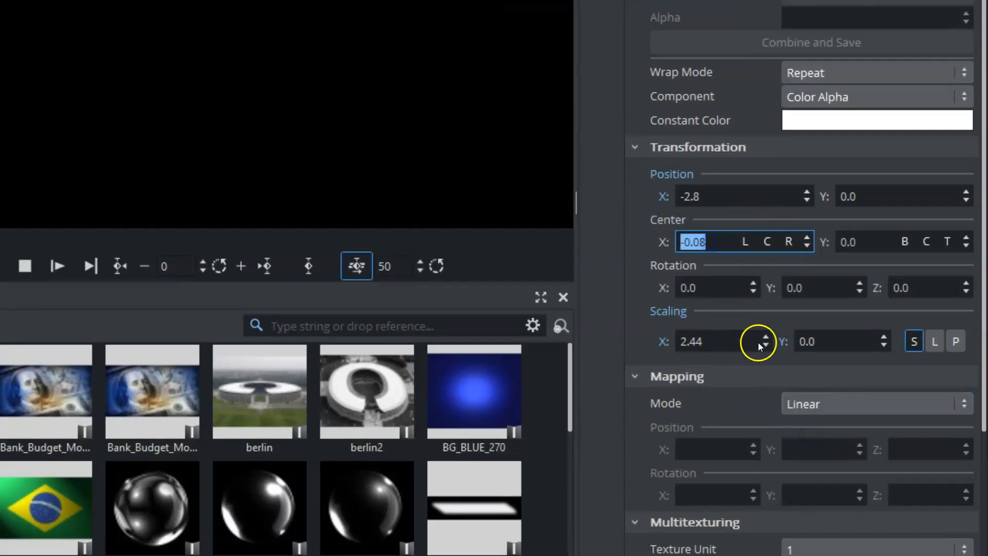
{"action": "left_click", "coordinate": [666, 343]}
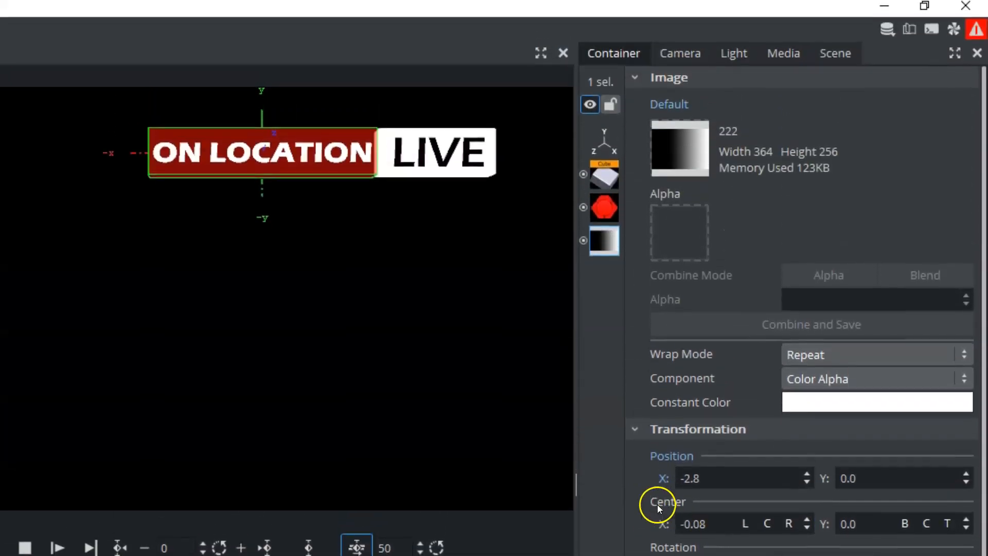